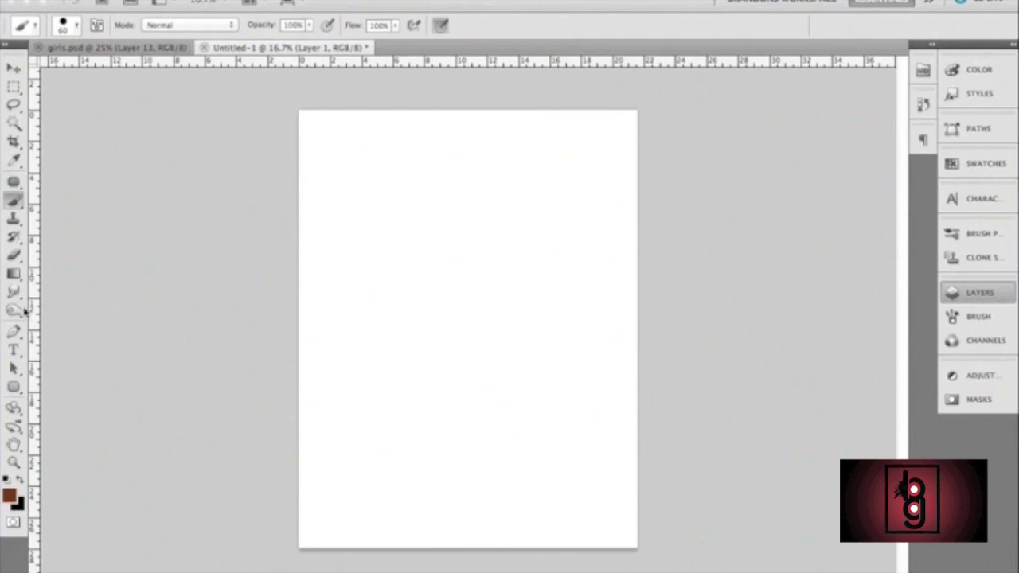
Draw a circular path in the upper part of the page with the Ellipse tool and add a new layer.
{"action": "left_click_drag", "start_coordinate": [16, 389], "coordinate": [89, 417]}
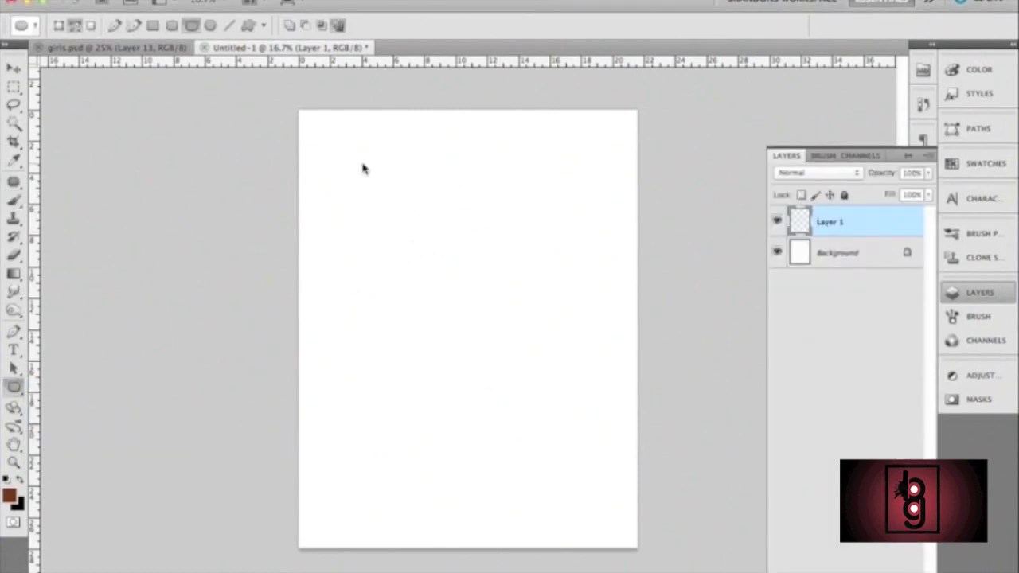
{"action": "left_click_drag", "start_coordinate": [360, 168], "coordinate": [490, 299]}
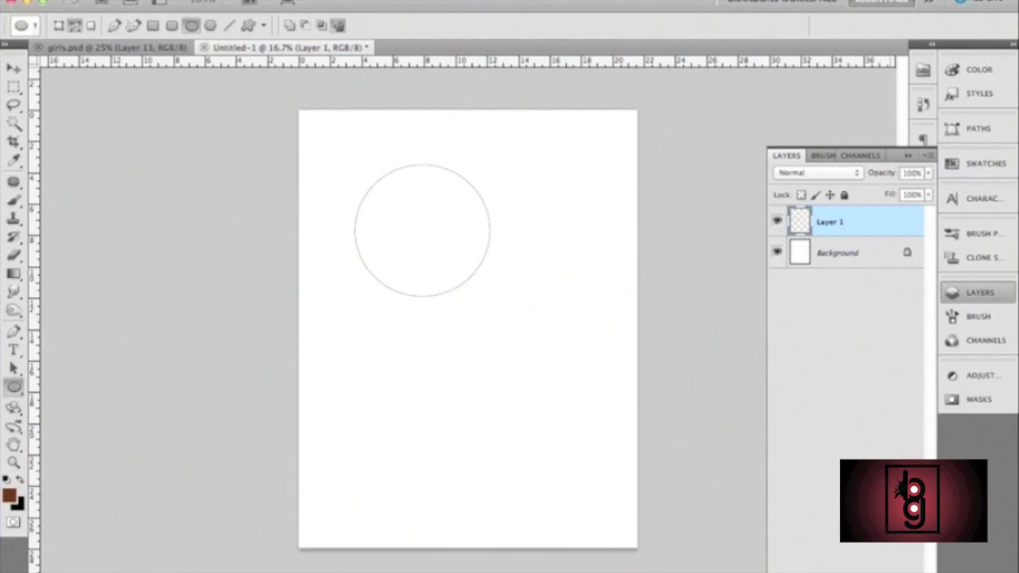
{"action": "left_click", "coordinate": [893, 570]}
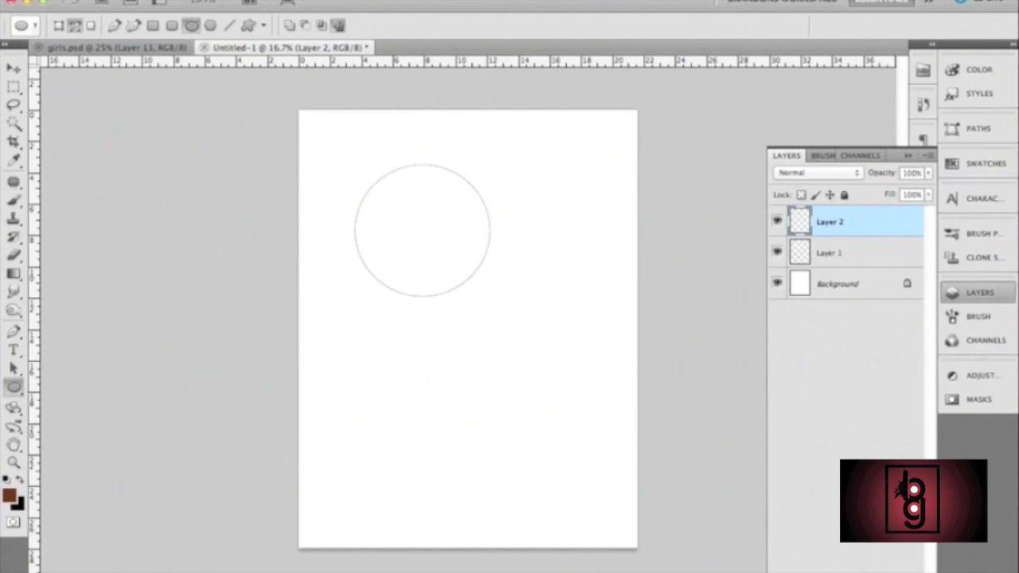
Set the foreground color to a strong crimson red.
{"action": "left_click", "coordinate": [10, 495]}
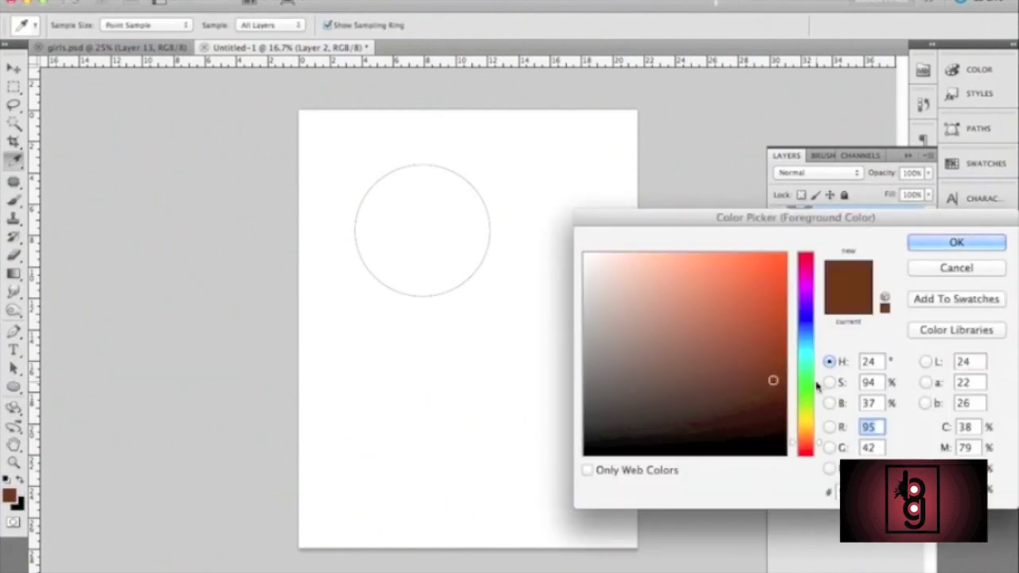
{"action": "mouse_move", "coordinate": [726, 305]}
{"action": "left_mouse_down"}
{"action": "mouse_move", "coordinate": [708, 298]}
{"action": "mouse_move", "coordinate": [712, 282]}
{"action": "left_mouse_up"}
{"action": "left_click_drag", "start_coordinate": [806, 282], "coordinate": [808, 453]}
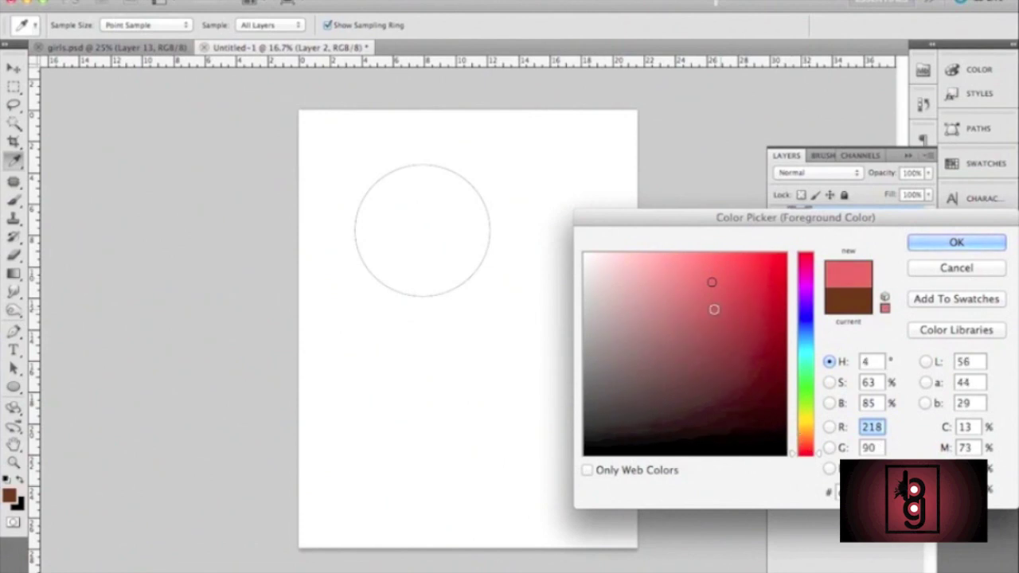
{"action": "mouse_move", "coordinate": [714, 309]}
{"action": "left_mouse_down"}
{"action": "mouse_move", "coordinate": [726, 282]}
{"action": "mouse_move", "coordinate": [752, 291]}
{"action": "left_mouse_up"}
{"action": "left_click", "coordinate": [937, 245]}
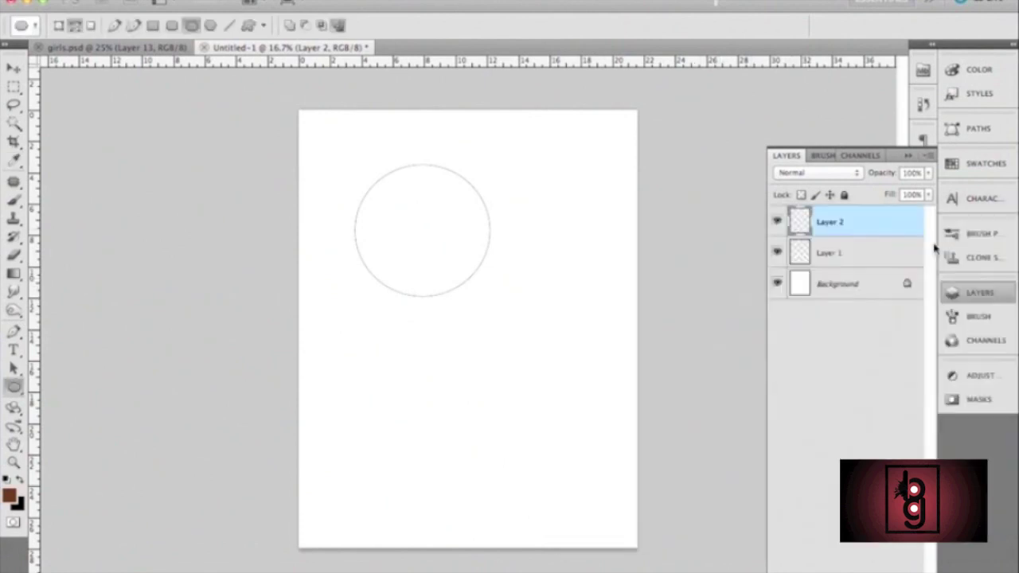
{"action": "right_click", "coordinate": [555, 402]}
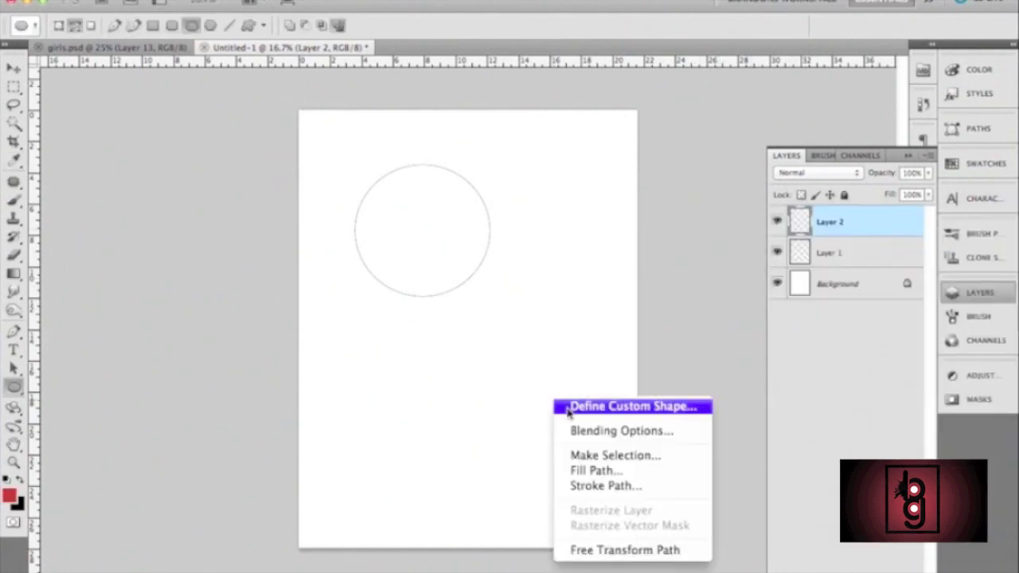
{"action": "left_click", "coordinate": [603, 383]}
Add another new layer and set the hard round Brush size to 401 px.
{"action": "left_click", "coordinate": [14, 200]}
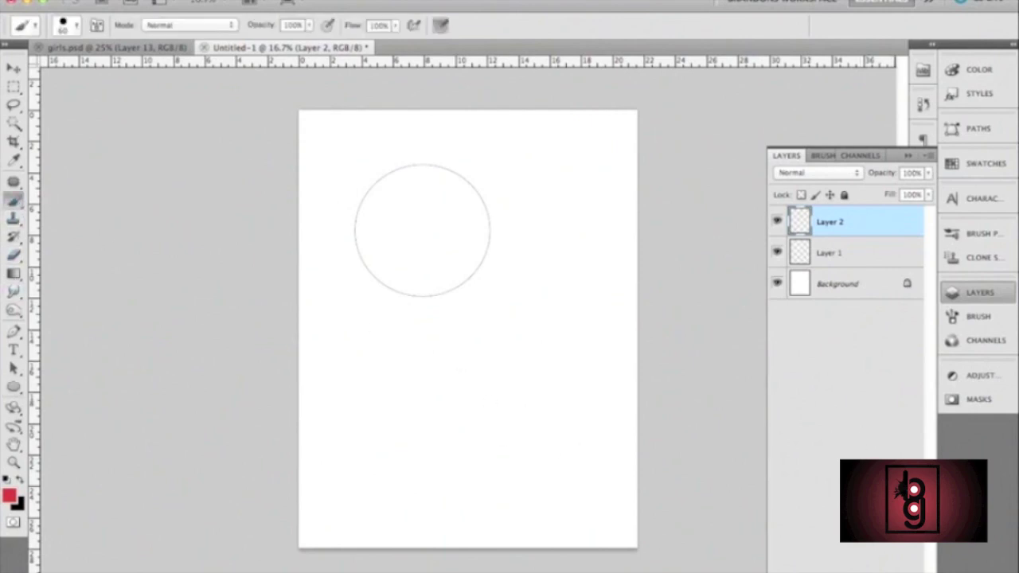
{"action": "left_click", "coordinate": [895, 565]}
{"action": "right_click", "coordinate": [522, 409]}
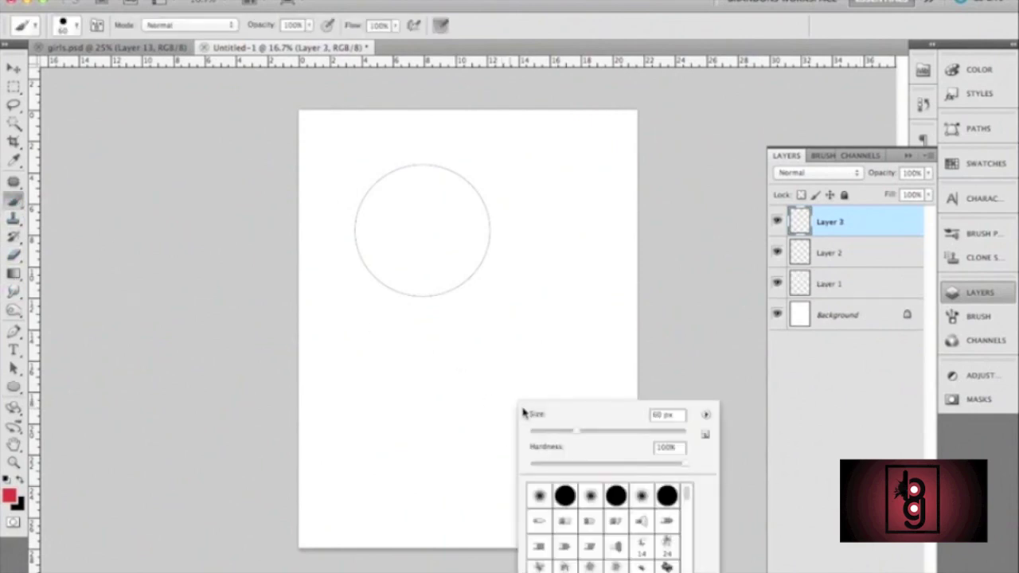
{"action": "left_click_drag", "start_coordinate": [582, 434], "coordinate": [640, 432]}
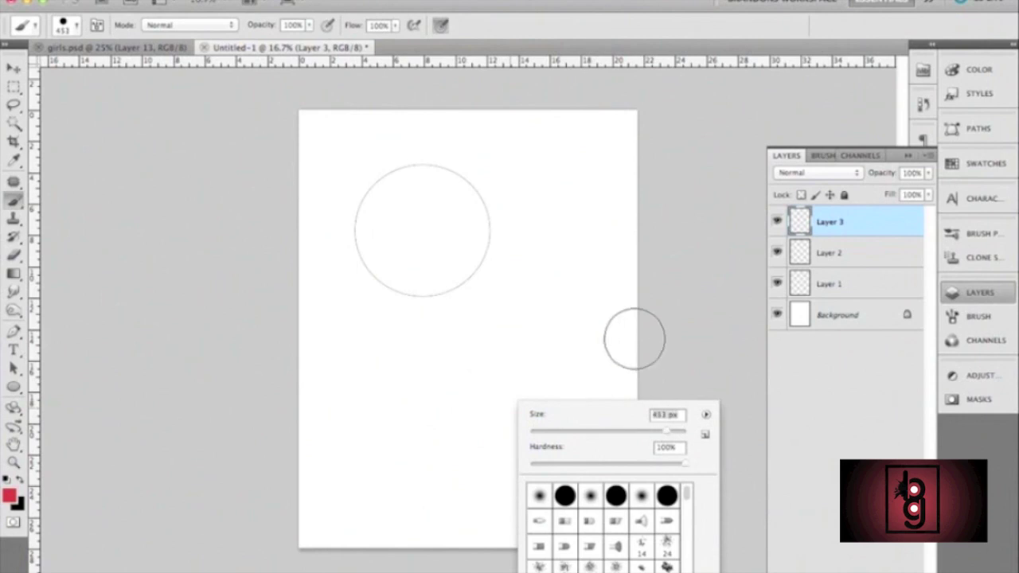
{"action": "mouse_move", "coordinate": [658, 434]}
{"action": "left_mouse_down"}
{"action": "mouse_move", "coordinate": [647, 434]}
{"action": "mouse_move", "coordinate": [667, 433]}
{"action": "left_mouse_up"}
{"action": "left_click", "coordinate": [673, 353]}
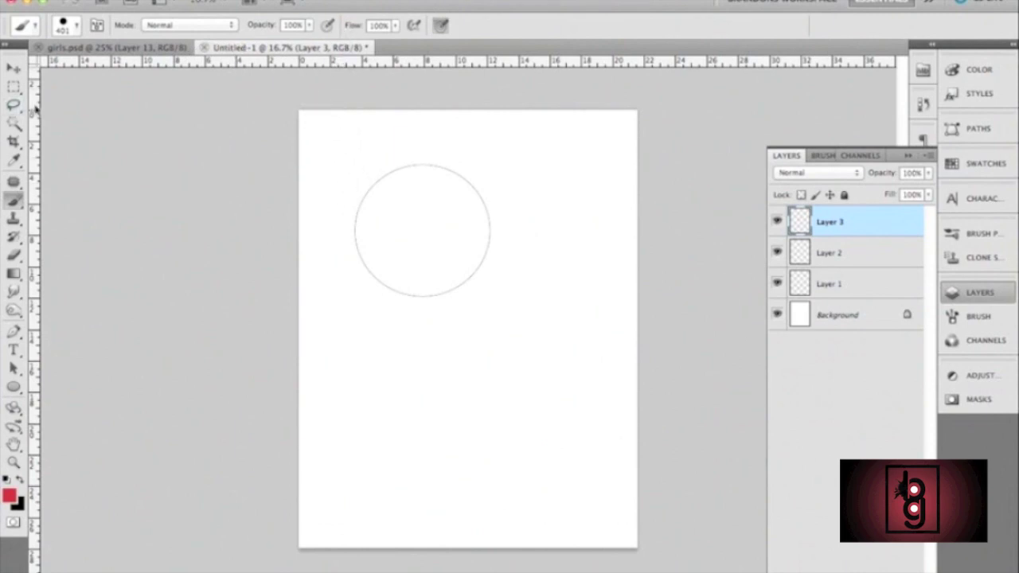
{"action": "left_click", "coordinate": [856, 260]}
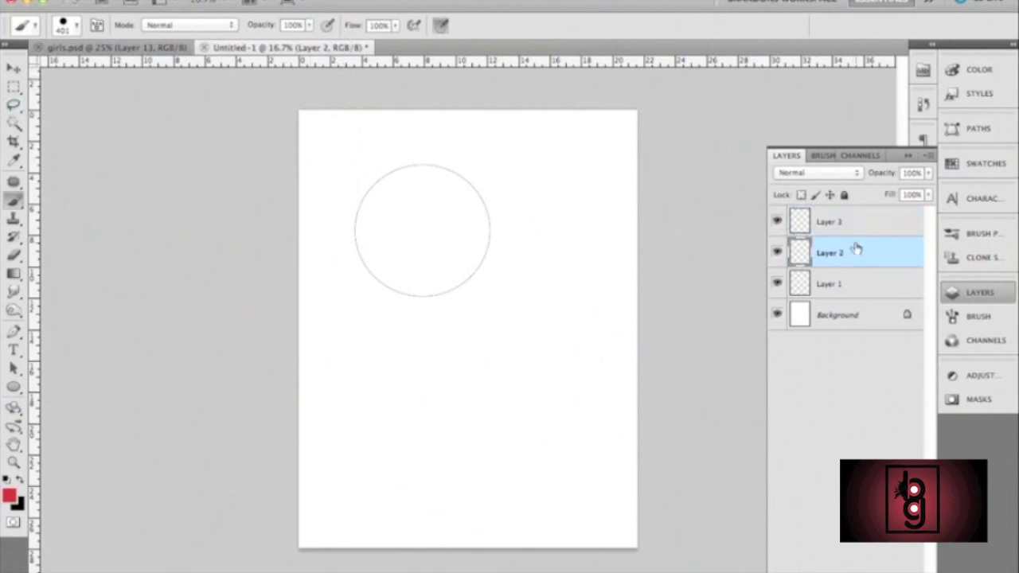
{"action": "left_click", "coordinate": [14, 125]}
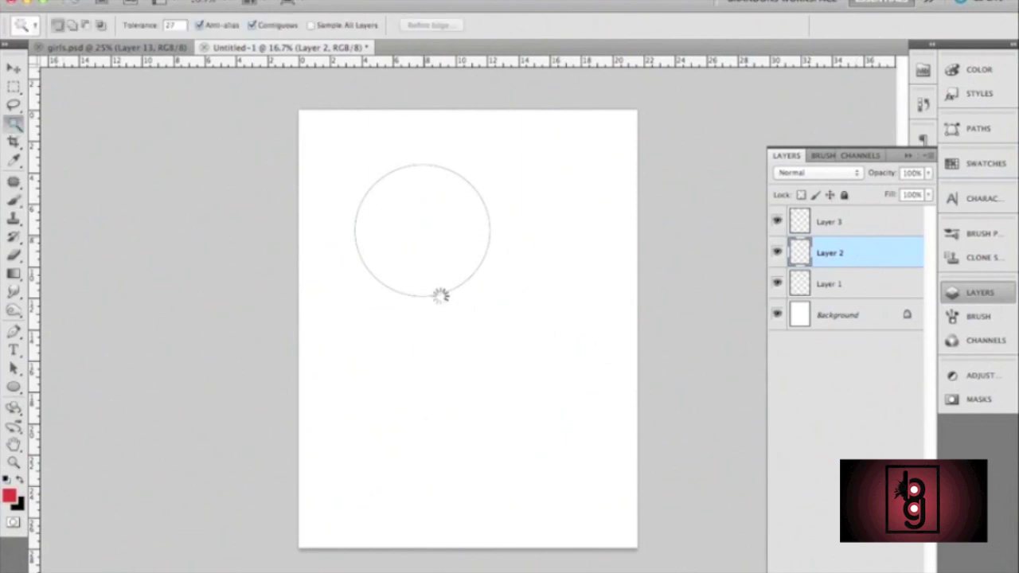
{"action": "left_click", "coordinate": [494, 344]}
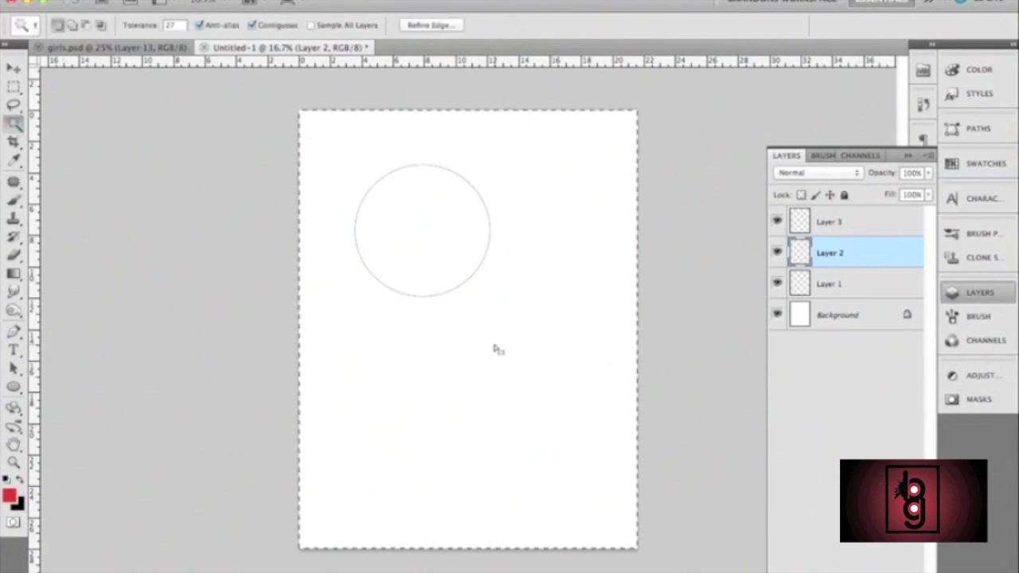
{"action": "key", "text": "super+d"}
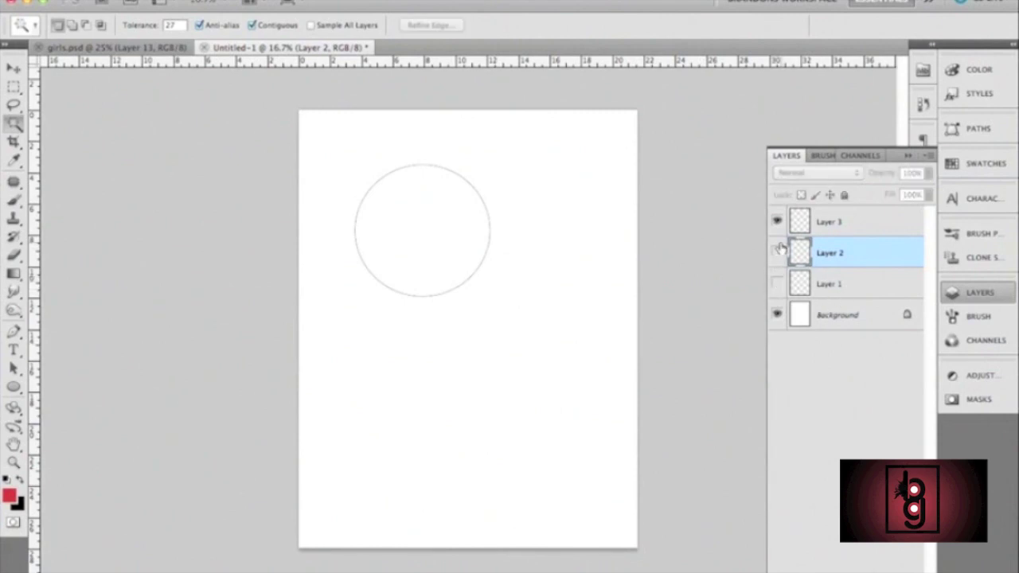
Hide Layer 1 and fill the circular path on Layer 2 using the Color option in Normal mode at 100% opacity.
{"action": "left_click", "coordinate": [776, 222]}
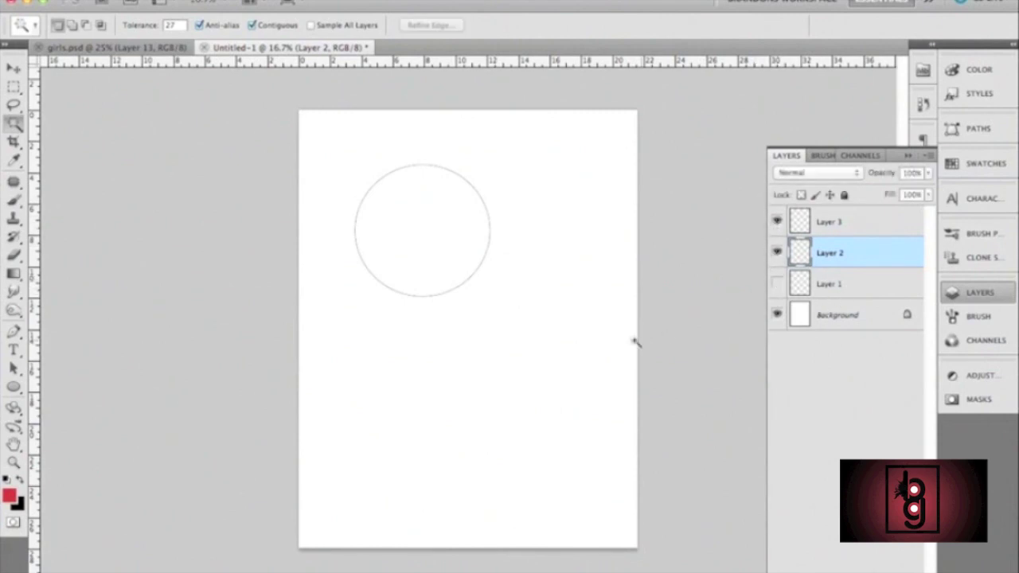
{"action": "key", "text": "p"}
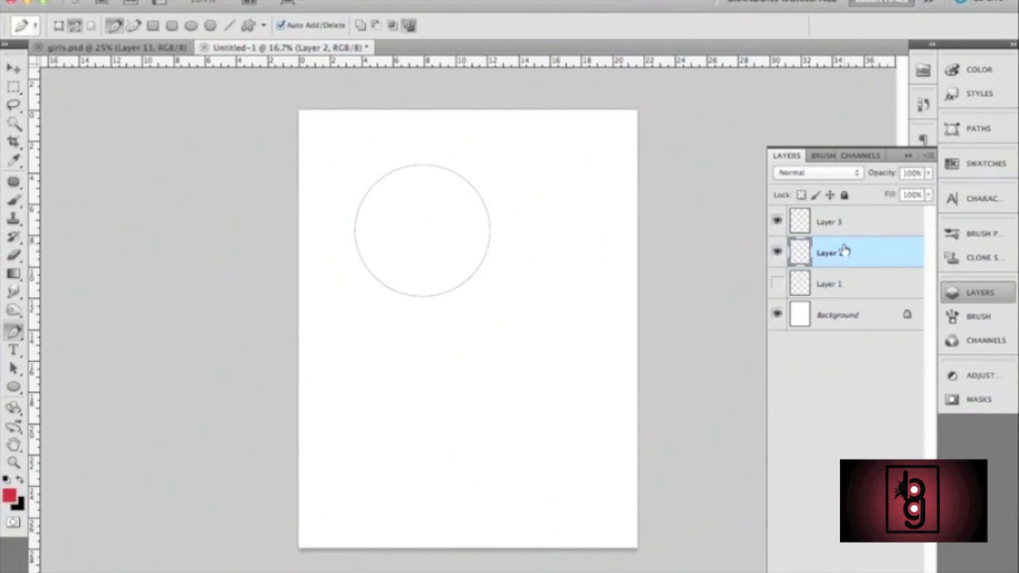
{"action": "right_click", "coordinate": [481, 313]}
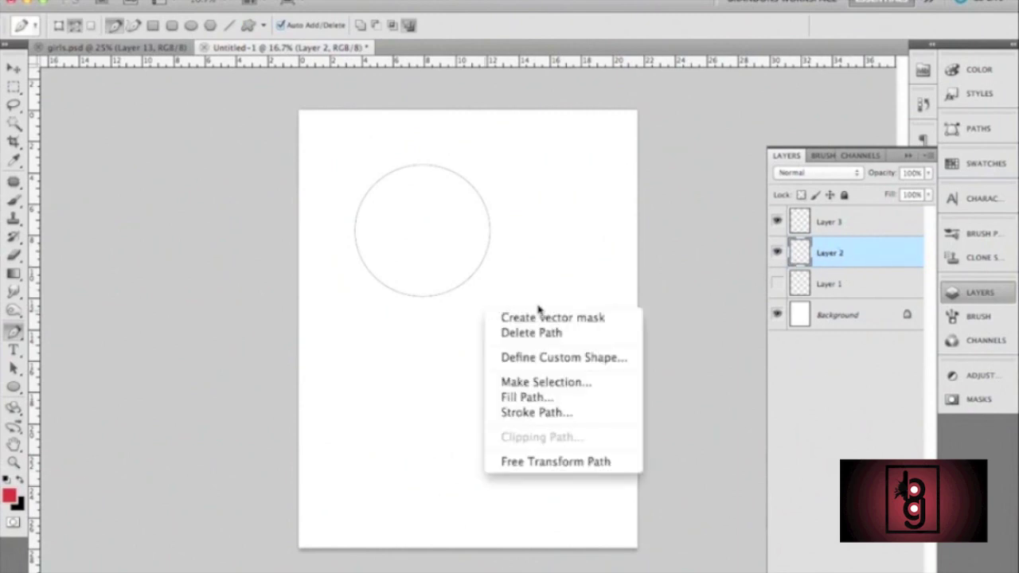
{"action": "left_click", "coordinate": [553, 399]}
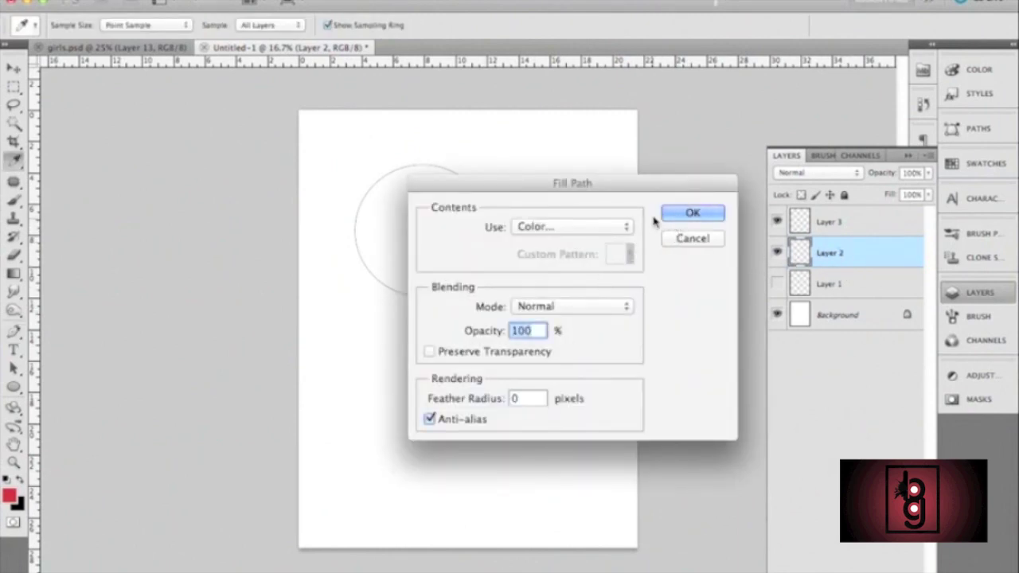
{"action": "left_click", "coordinate": [679, 216]}
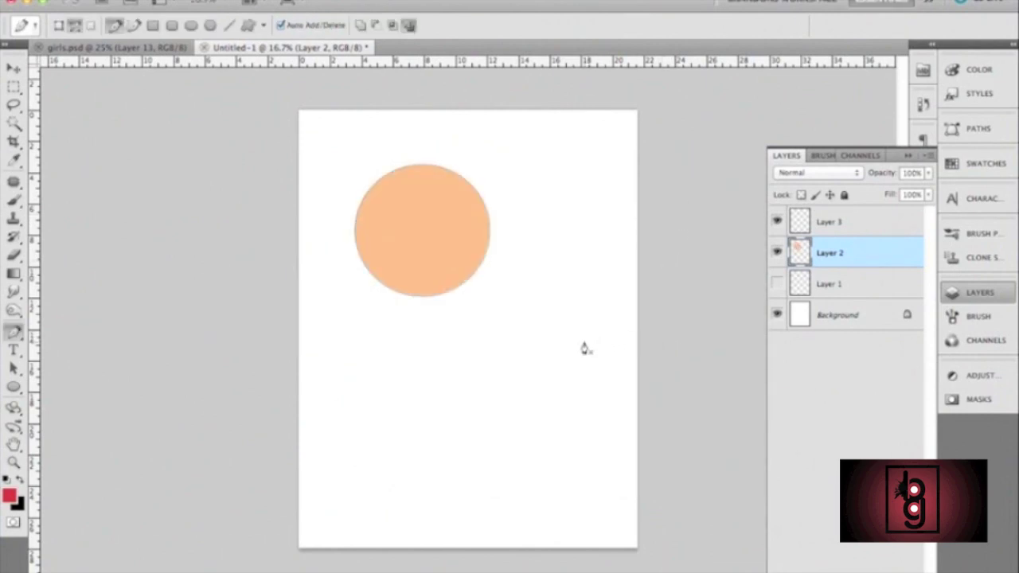
Hide Layer 2 with its peach-filled circle.
{"action": "key", "text": "b"}
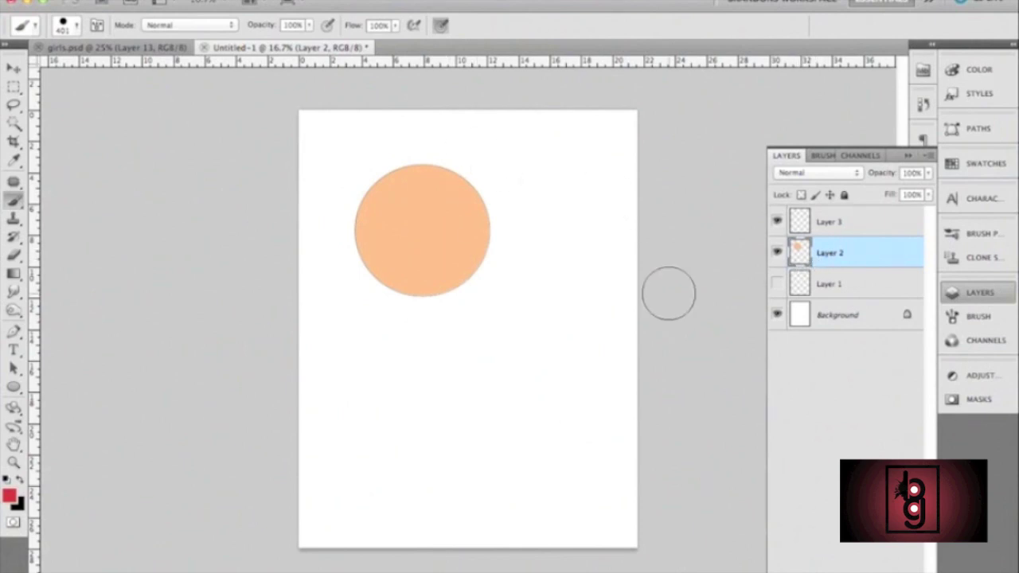
{"action": "left_click", "coordinate": [845, 223]}
{"action": "left_click", "coordinate": [842, 253]}
{"action": "left_click", "coordinate": [778, 252]}
{"action": "left_click", "coordinate": [777, 252]}
{"action": "left_click", "coordinate": [777, 252]}
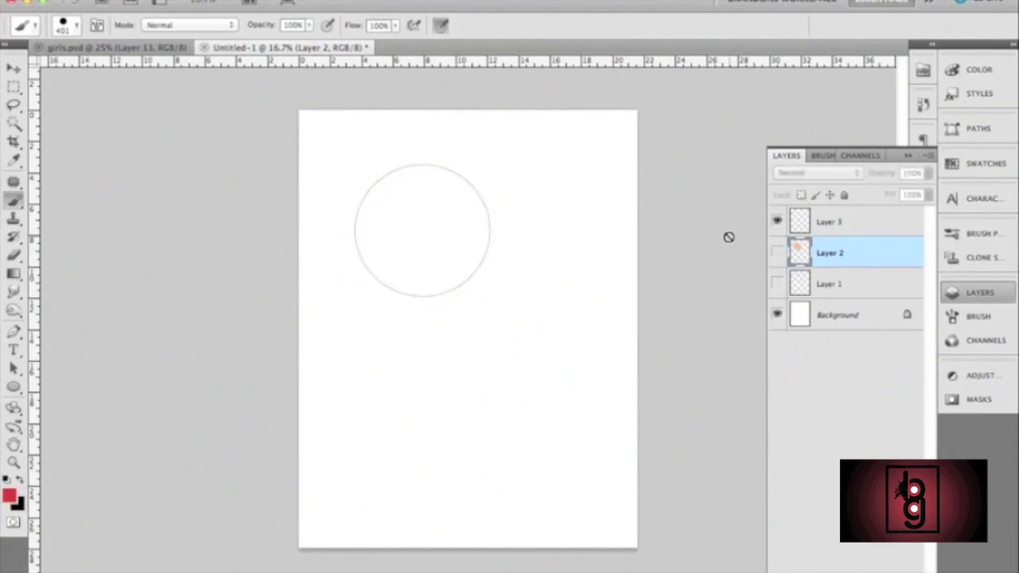
Convert the circular path into a selection.
{"action": "key", "text": "p"}
{"action": "right_click", "coordinate": [562, 319]}
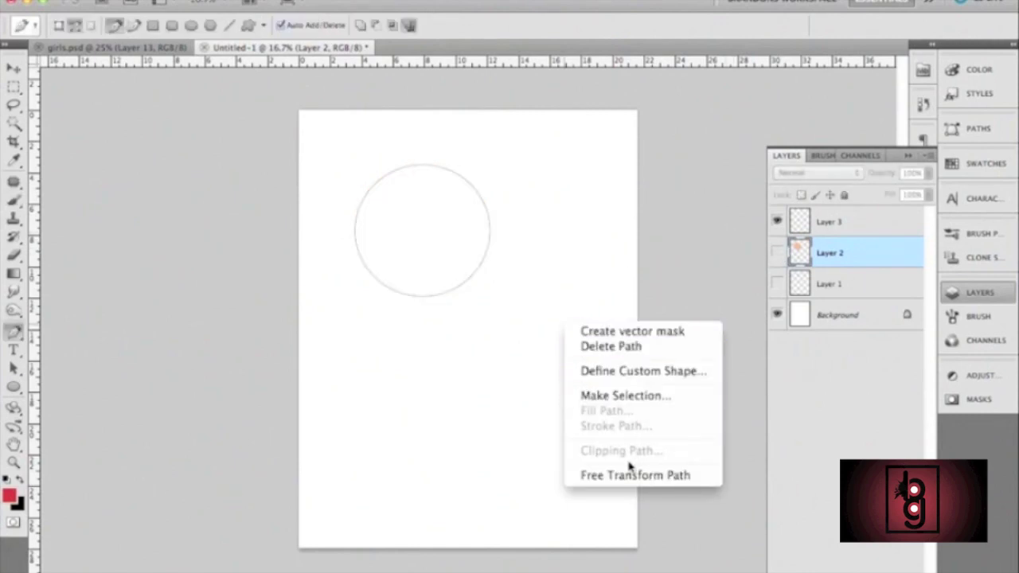
{"action": "left_click", "coordinate": [637, 396]}
{"action": "left_click", "coordinate": [664, 251]}
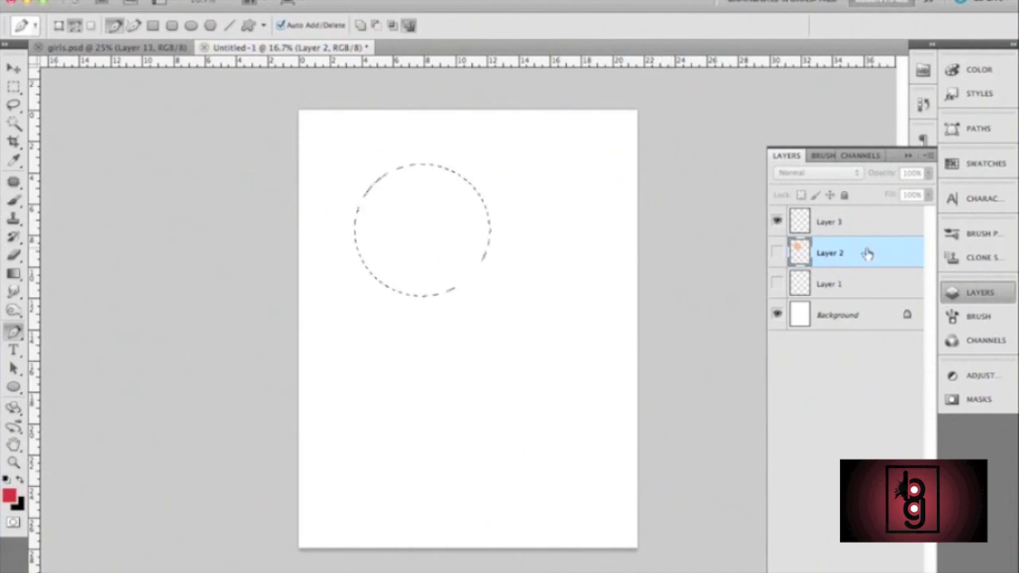
Fill the circular selection on Layer 3 with the red foreground color and deselect it.
{"action": "left_click", "coordinate": [835, 225]}
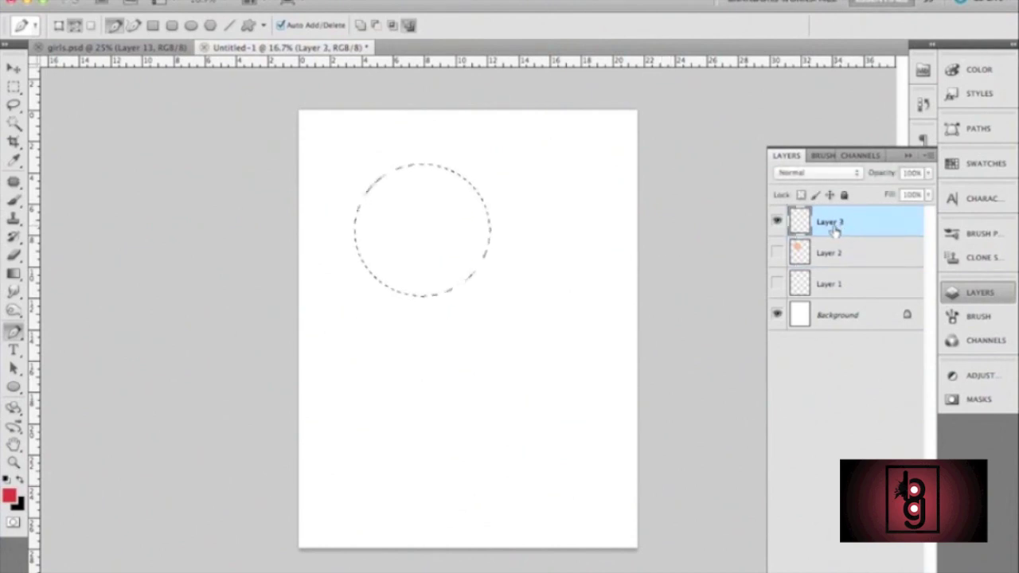
{"action": "key", "text": "super+BackSpace"}
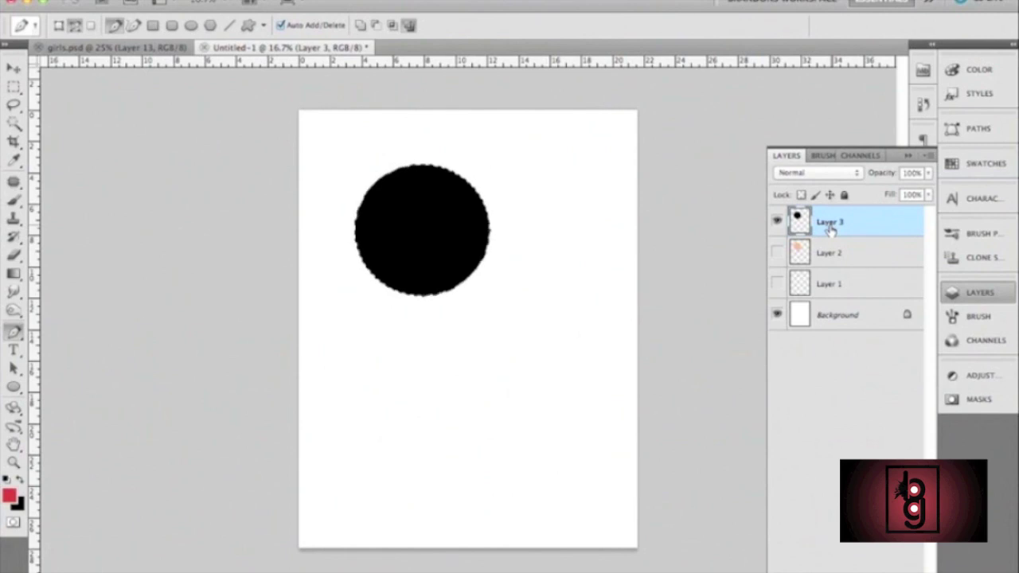
{"action": "key", "text": "alt+BackSpace"}
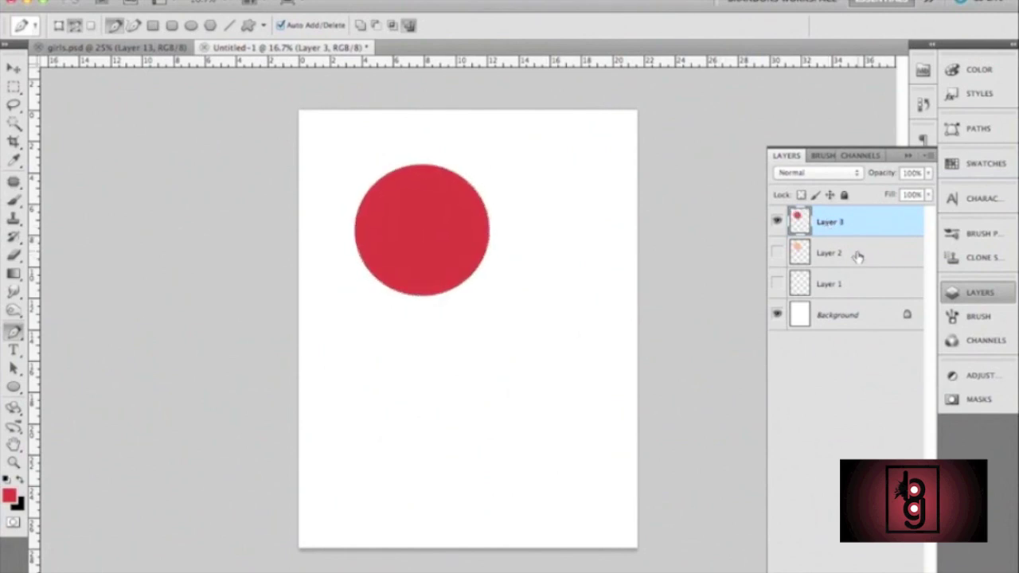
Delete the hidden Layer 2 and Layer 1.
{"action": "left_click", "coordinate": [857, 252]}
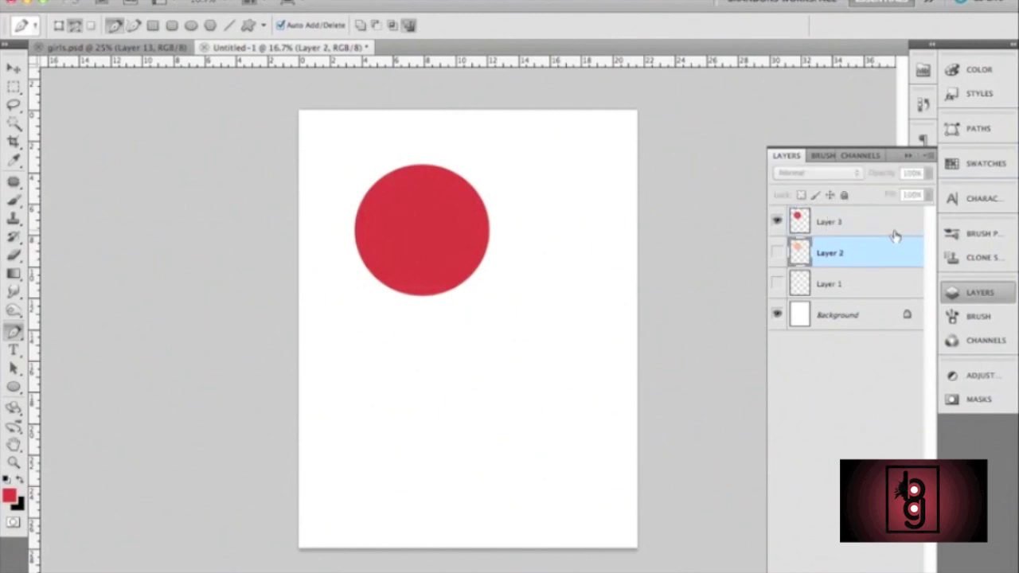
{"action": "key", "text": "Delete"}
{"action": "key", "text": "Delete"}
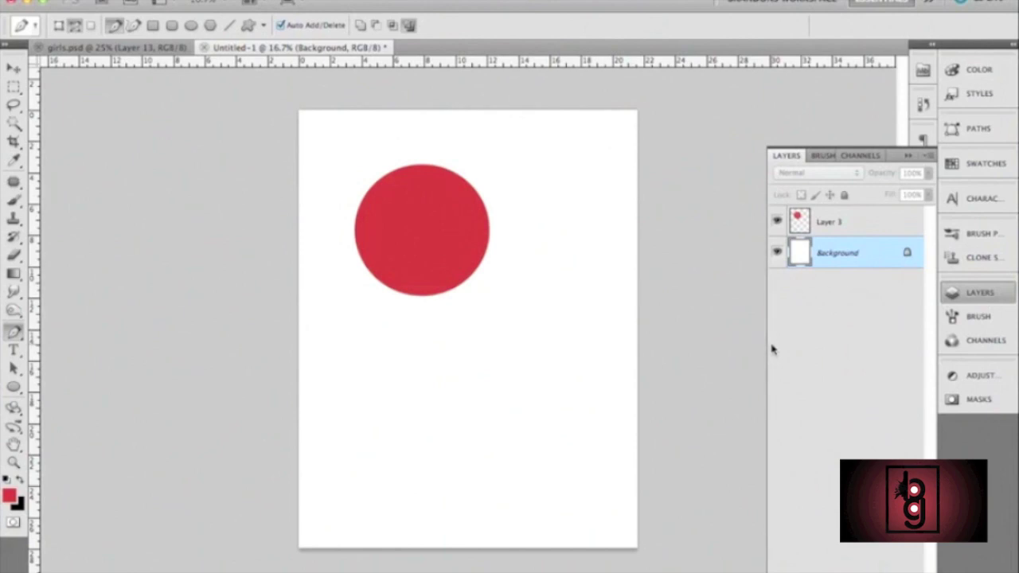
Paint a freehand red blob with the Brush on the Background layer, below the circle.
{"action": "left_click_drag", "start_coordinate": [507, 439], "coordinate": [531, 442]}
{"action": "key", "text": "Return"}
{"action": "key", "text": "b"}
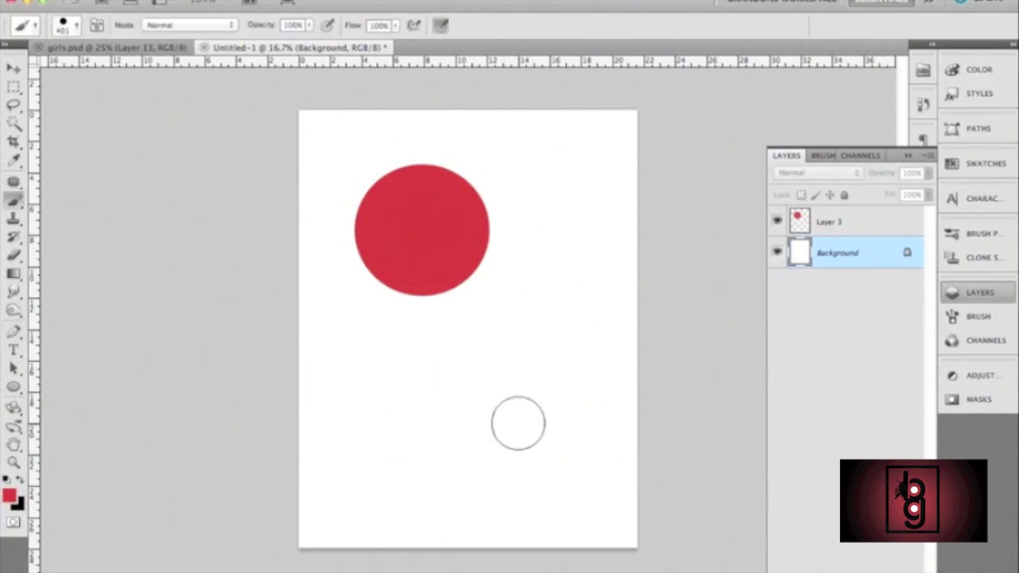
{"action": "mouse_move", "coordinate": [456, 434]}
{"action": "left_mouse_down"}
{"action": "mouse_move", "coordinate": [578, 433]}
{"action": "mouse_move", "coordinate": [584, 416]}
{"action": "left_mouse_up"}
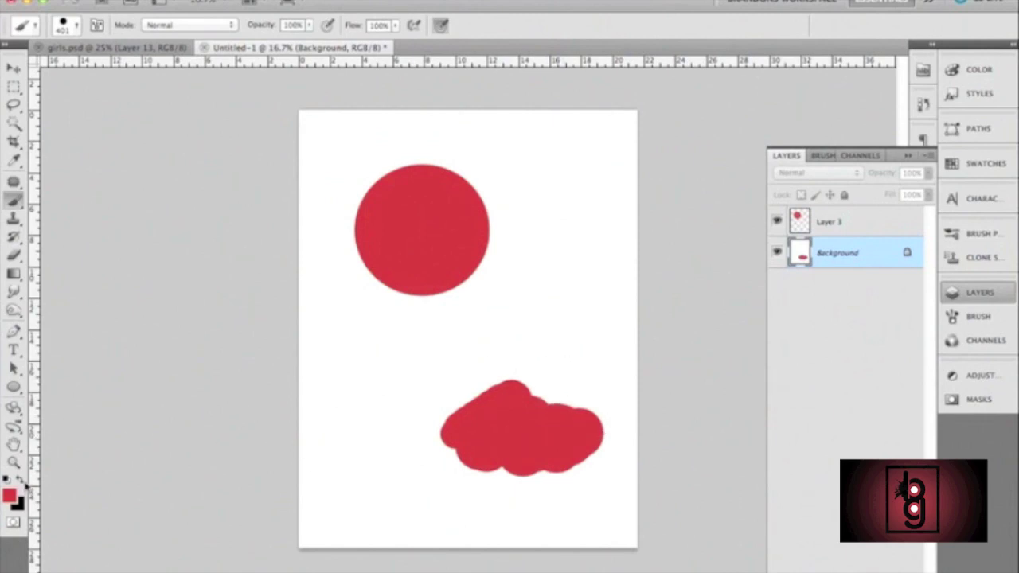
Swap the foreground and background colors, try black paint over the red blob, and undo the painting on the Background layer.
{"action": "left_click", "coordinate": [20, 480]}
{"action": "left_click_drag", "start_coordinate": [563, 431], "coordinate": [571, 420]}
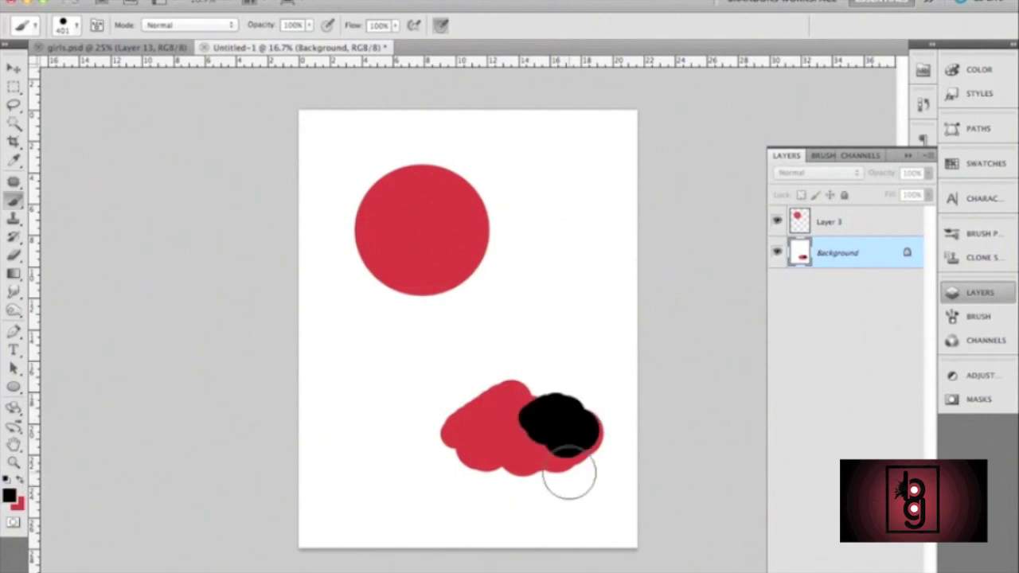
{"action": "key", "text": "ctrl+alt+z"}
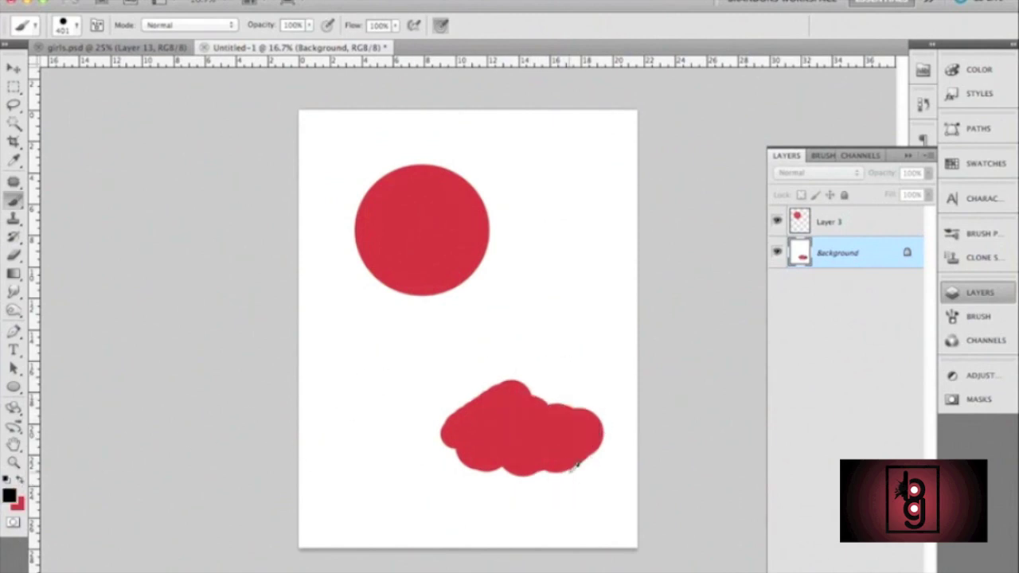
{"action": "key", "text": "ctrl+alt+z"}
Lock the transparent pixels of Layer 3, which holds the red circle.
{"action": "left_click", "coordinate": [860, 223]}
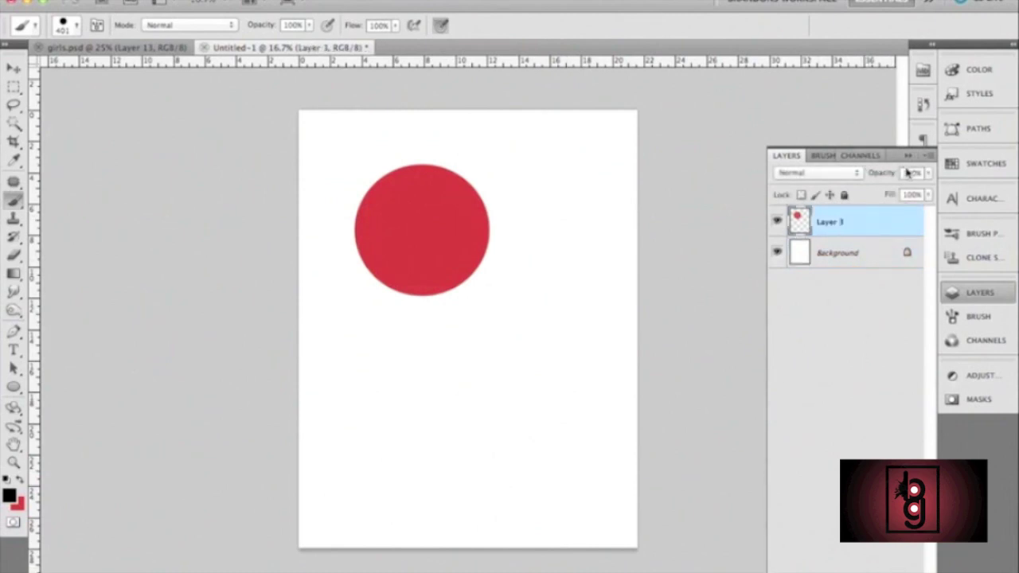
{"action": "left_click", "coordinate": [801, 194]}
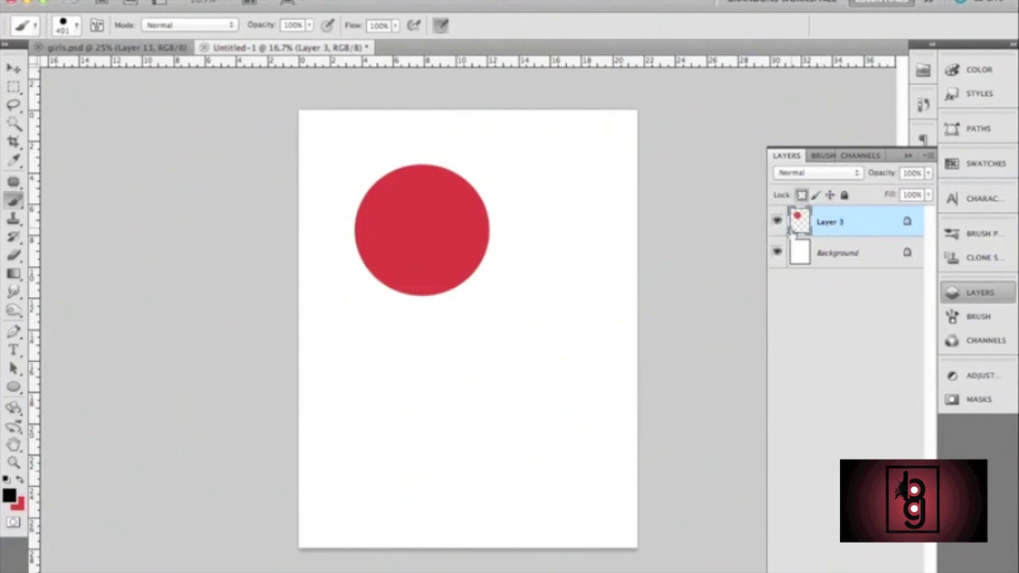
Try black brush strokes around the edge of the red circle on Layer 3, and undo them.
{"action": "left_click_drag", "start_coordinate": [357, 191], "coordinate": [414, 167]}
{"action": "mouse_move", "coordinate": [496, 232]}
{"action": "left_mouse_down"}
{"action": "mouse_move", "coordinate": [484, 183]}
{"action": "mouse_move", "coordinate": [480, 192]}
{"action": "left_mouse_up"}
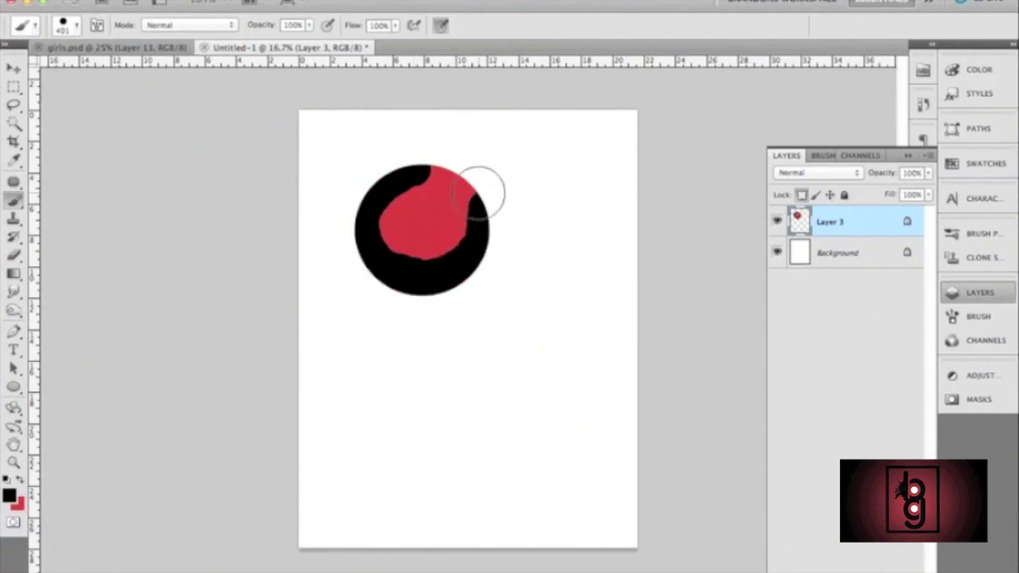
{"action": "key", "text": "super+z"}
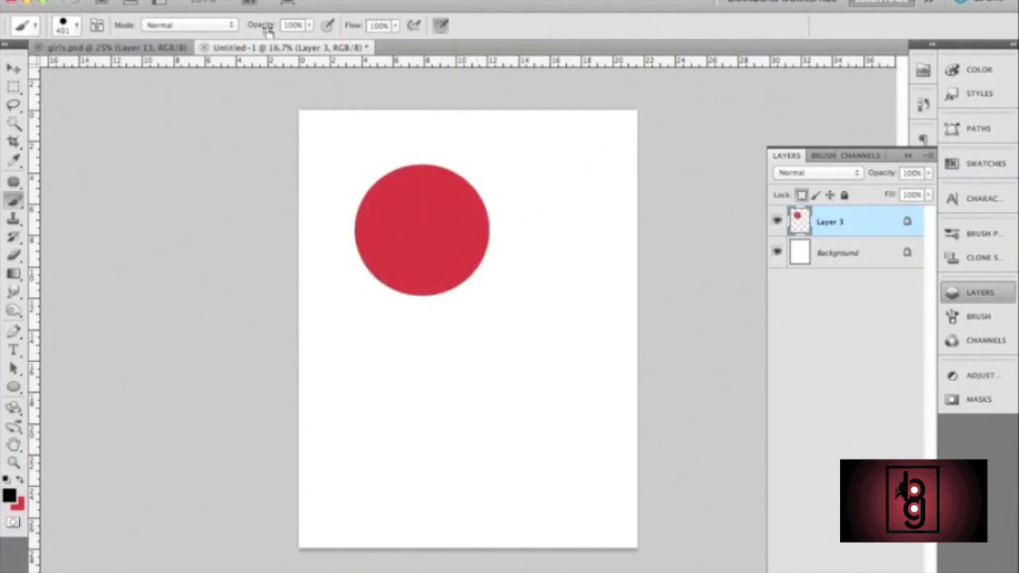
Set the brush opacity to 19% and turn on pen-pressure control of opacity.
{"action": "mouse_move", "coordinate": [272, 32]}
{"action": "left_mouse_down"}
{"action": "mouse_move", "coordinate": [255, 26]}
{"action": "mouse_move", "coordinate": [263, 32]}
{"action": "left_mouse_up"}
{"action": "left_click", "coordinate": [330, 25]}
{"action": "left_click", "coordinate": [19, 482]}
{"action": "left_click", "coordinate": [19, 482]}
{"action": "left_click", "coordinate": [19, 482]}
{"action": "left_click", "coordinate": [19, 482]}
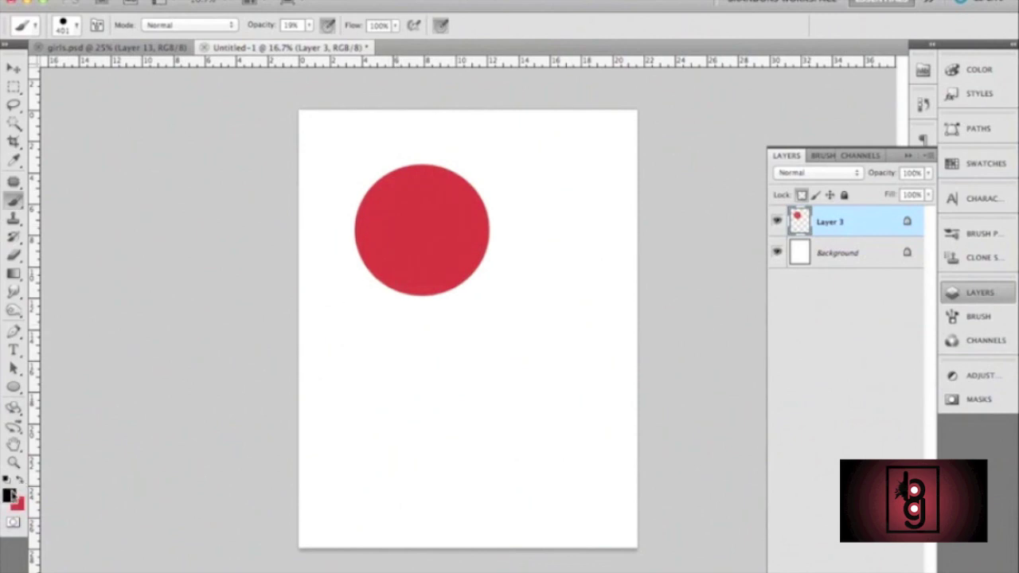
Sample the circle's red as the foreground color, darken it to R 151, G 36, and return to the Brush.
{"action": "left_click", "coordinate": [10, 494]}
{"action": "left_click", "coordinate": [434, 229]}
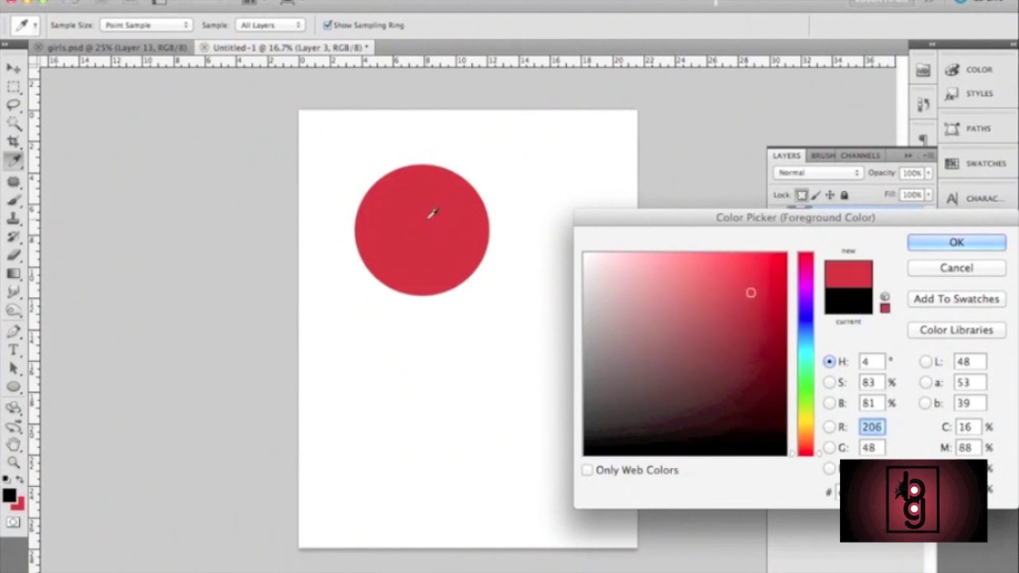
{"action": "left_click_drag", "start_coordinate": [751, 293], "coordinate": [750, 332]}
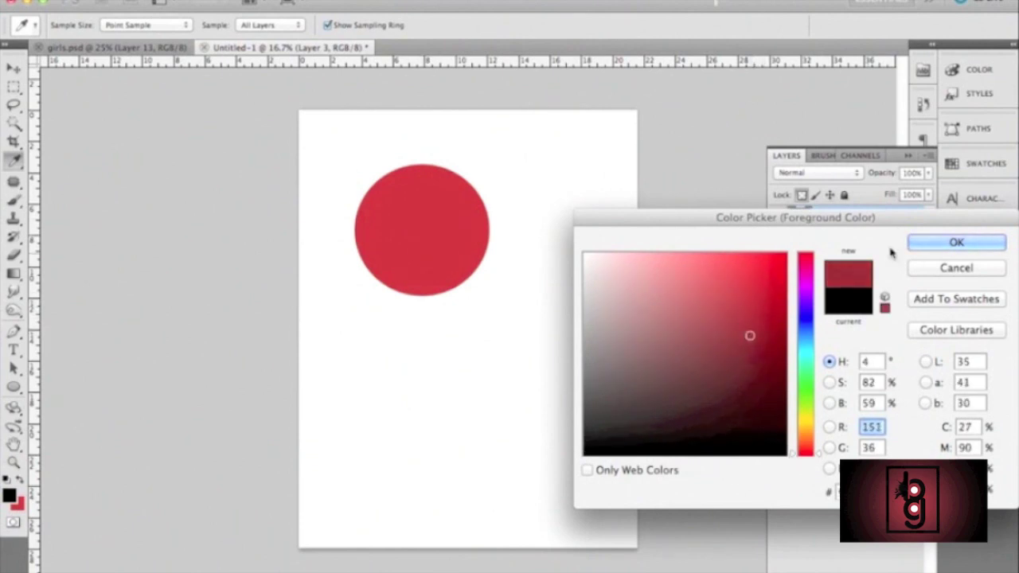
{"action": "left_click", "coordinate": [956, 242]}
{"action": "key", "text": "b"}
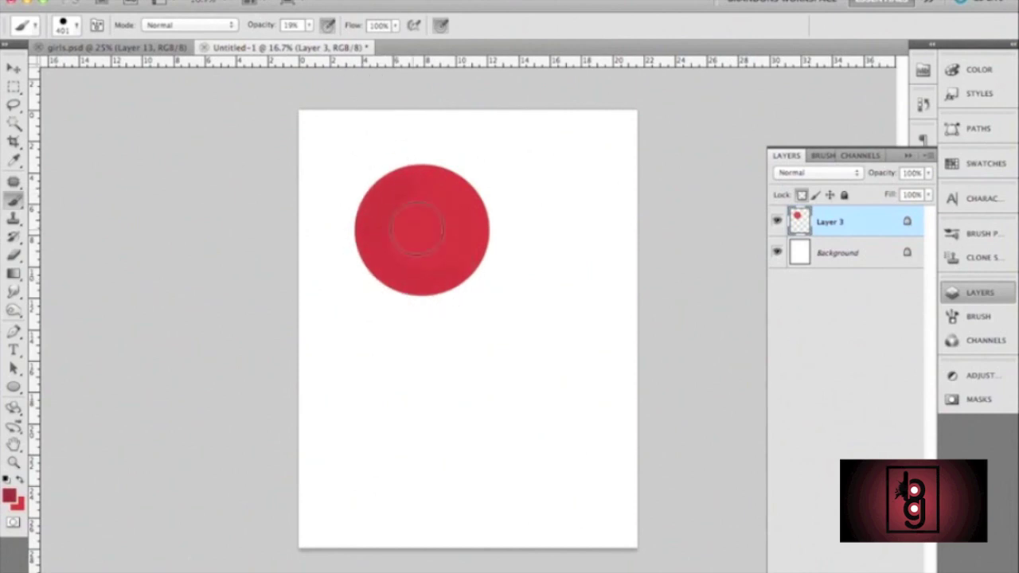
Try softer hardness values for the 401 px brush, and set the hardness to 100%.
{"action": "right_click", "coordinate": [453, 255]}
{"action": "left_click", "coordinate": [565, 317]}
{"action": "left_click_drag", "start_coordinate": [481, 323], "coordinate": [466, 322]}
{"action": "left_click", "coordinate": [532, 316]}
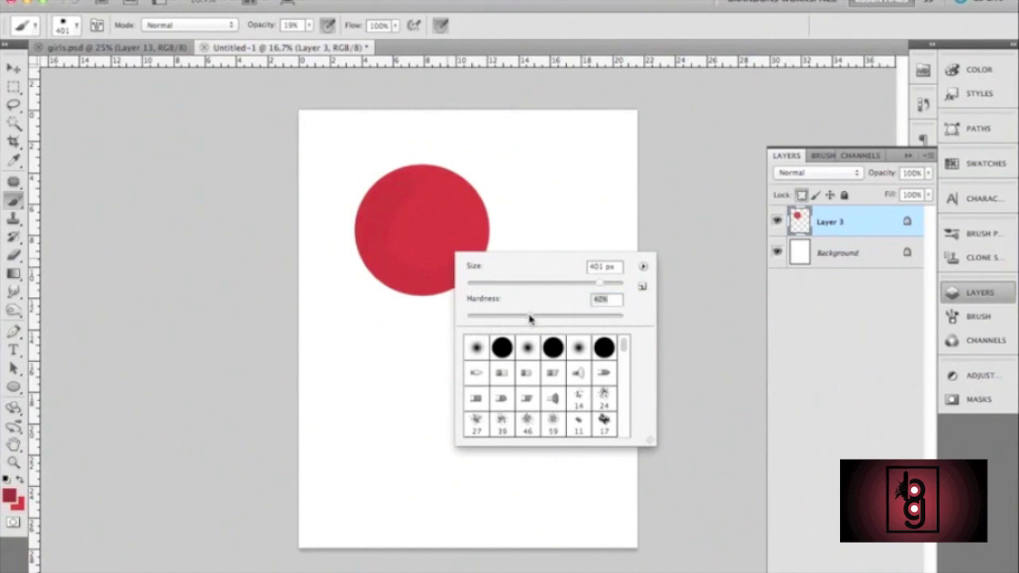
{"action": "left_click", "coordinate": [491, 318]}
{"action": "left_click_drag", "start_coordinate": [526, 321], "coordinate": [625, 323]}
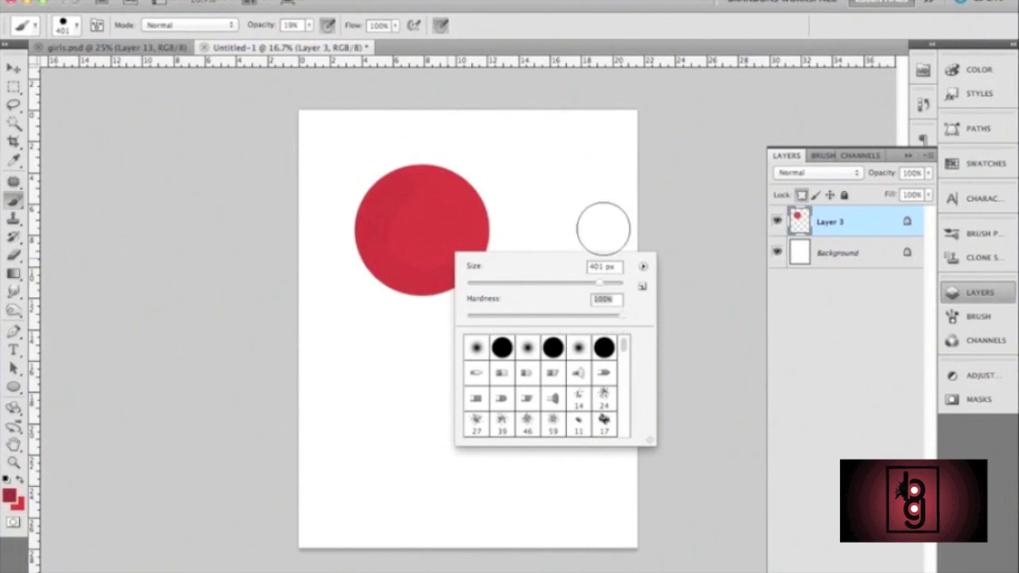
Shade the left side of the circle with dark red strokes, raising the brush opacity to 45% for stronger shading.
{"action": "mouse_move", "coordinate": [422, 171]}
{"action": "left_mouse_down"}
{"action": "mouse_move", "coordinate": [378, 248]}
{"action": "mouse_move", "coordinate": [414, 287]}
{"action": "mouse_move", "coordinate": [387, 273]}
{"action": "mouse_move", "coordinate": [396, 181]}
{"action": "mouse_move", "coordinate": [400, 273]}
{"action": "left_mouse_up"}
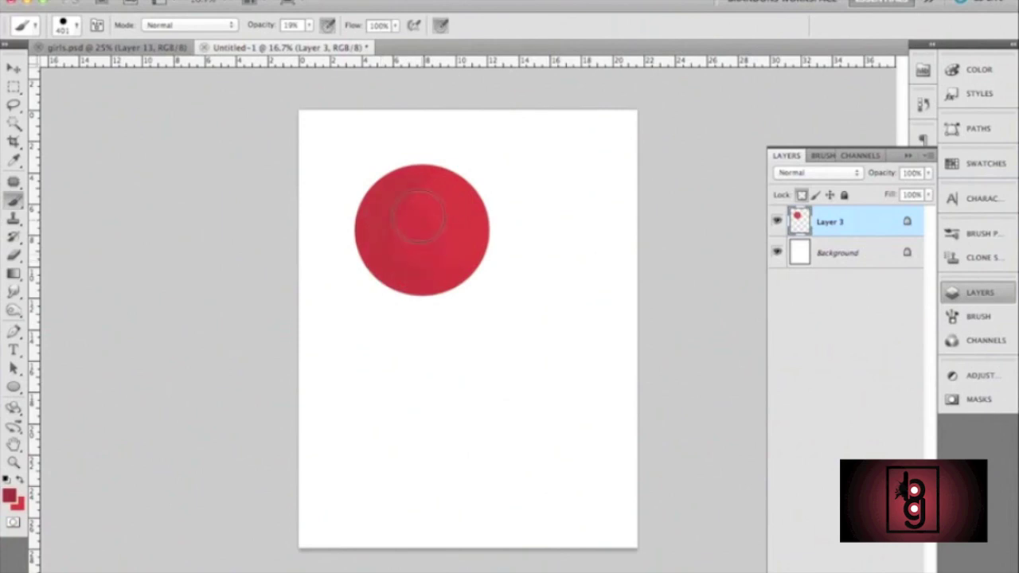
{"action": "mouse_move", "coordinate": [406, 207]}
{"action": "left_mouse_down"}
{"action": "mouse_move", "coordinate": [371, 228]}
{"action": "mouse_move", "coordinate": [428, 293]}
{"action": "mouse_move", "coordinate": [397, 284]}
{"action": "mouse_move", "coordinate": [394, 190]}
{"action": "mouse_move", "coordinate": [414, 283]}
{"action": "mouse_move", "coordinate": [376, 264]}
{"action": "mouse_move", "coordinate": [383, 200]}
{"action": "mouse_move", "coordinate": [377, 266]}
{"action": "mouse_move", "coordinate": [442, 278]}
{"action": "mouse_move", "coordinate": [369, 246]}
{"action": "left_mouse_up"}
{"action": "mouse_move", "coordinate": [396, 188]}
{"action": "left_mouse_down"}
{"action": "mouse_move", "coordinate": [403, 180]}
{"action": "mouse_move", "coordinate": [396, 223]}
{"action": "left_mouse_up"}
{"action": "left_click_drag", "start_coordinate": [262, 29], "coordinate": [287, 30]}
{"action": "left_click_drag", "start_coordinate": [383, 216], "coordinate": [395, 283]}
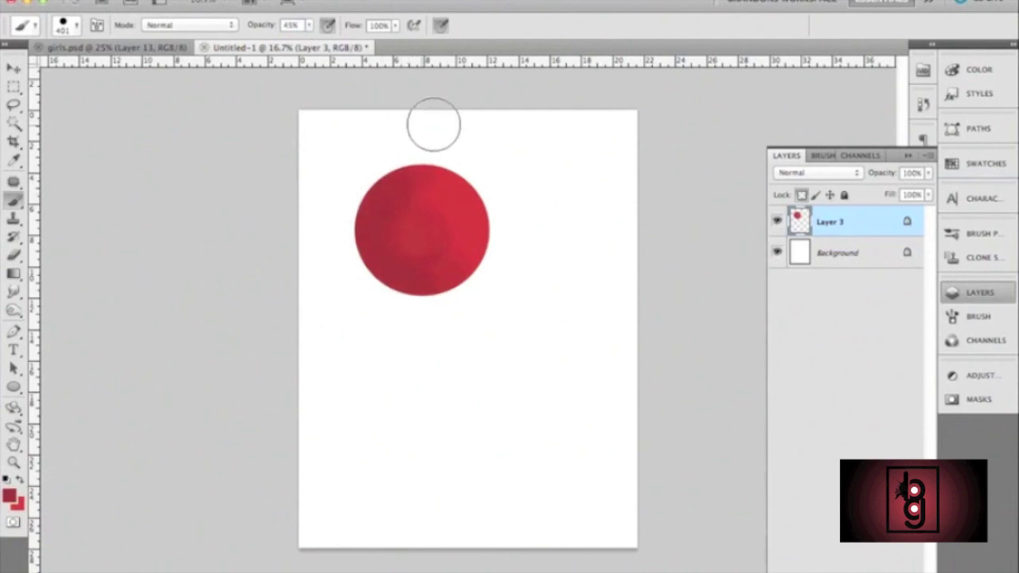
Set the brush opacity to 68%, choose a much darker red, and paint a deep shadow over the circle's left and lower side.
{"action": "left_click_drag", "start_coordinate": [262, 28], "coordinate": [342, 27]}
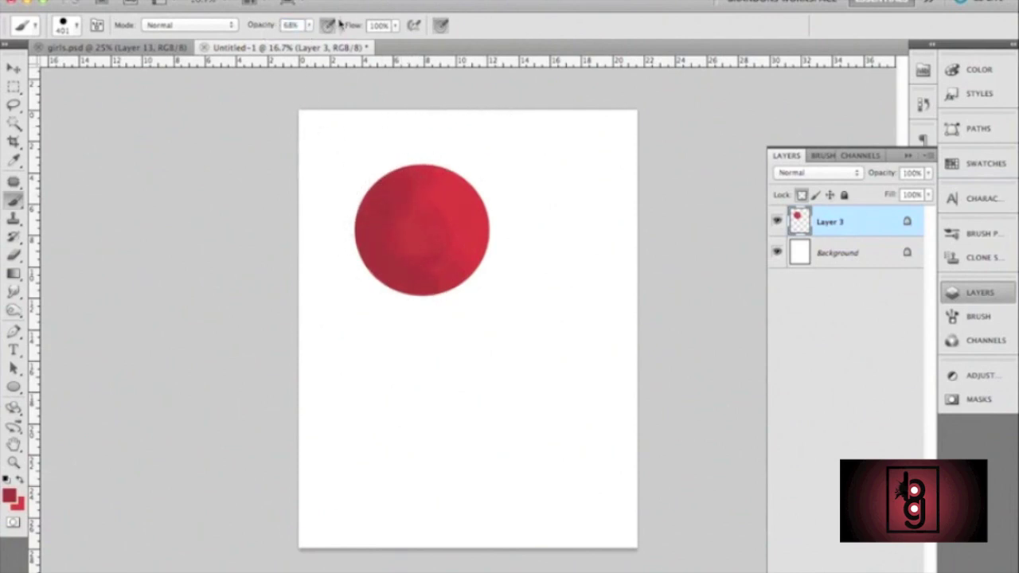
{"action": "left_click", "coordinate": [10, 496]}
{"action": "left_click_drag", "start_coordinate": [752, 336], "coordinate": [751, 401]}
{"action": "key", "text": "Return"}
{"action": "key", "text": "b"}
{"action": "mouse_move", "coordinate": [345, 157]}
{"action": "left_mouse_down"}
{"action": "mouse_move", "coordinate": [387, 188]}
{"action": "mouse_move", "coordinate": [363, 215]}
{"action": "mouse_move", "coordinate": [383, 284]}
{"action": "mouse_move", "coordinate": [410, 296]}
{"action": "mouse_move", "coordinate": [453, 291]}
{"action": "mouse_move", "coordinate": [381, 281]}
{"action": "mouse_move", "coordinate": [365, 220]}
{"action": "mouse_move", "coordinate": [395, 184]}
{"action": "mouse_move", "coordinate": [366, 239]}
{"action": "mouse_move", "coordinate": [416, 290]}
{"action": "mouse_move", "coordinate": [357, 245]}
{"action": "mouse_move", "coordinate": [382, 193]}
{"action": "mouse_move", "coordinate": [373, 276]}
{"action": "mouse_move", "coordinate": [436, 293]}
{"action": "mouse_move", "coordinate": [375, 284]}
{"action": "mouse_move", "coordinate": [378, 205]}
{"action": "mouse_move", "coordinate": [390, 286]}
{"action": "mouse_move", "coordinate": [363, 221]}
{"action": "mouse_move", "coordinate": [372, 244]}
{"action": "mouse_move", "coordinate": [383, 210]}
{"action": "mouse_move", "coordinate": [423, 275]}
{"action": "mouse_move", "coordinate": [393, 197]}
{"action": "mouse_move", "coordinate": [397, 263]}
{"action": "mouse_move", "coordinate": [393, 233]}
{"action": "mouse_move", "coordinate": [421, 237]}
{"action": "mouse_move", "coordinate": [412, 217]}
{"action": "mouse_move", "coordinate": [426, 211]}
{"action": "mouse_move", "coordinate": [383, 209]}
{"action": "mouse_move", "coordinate": [402, 254]}
{"action": "mouse_move", "coordinate": [391, 221]}
{"action": "mouse_move", "coordinate": [421, 257]}
{"action": "mouse_move", "coordinate": [400, 233]}
{"action": "mouse_move", "coordinate": [431, 223]}
{"action": "mouse_move", "coordinate": [439, 177]}
{"action": "left_mouse_up"}
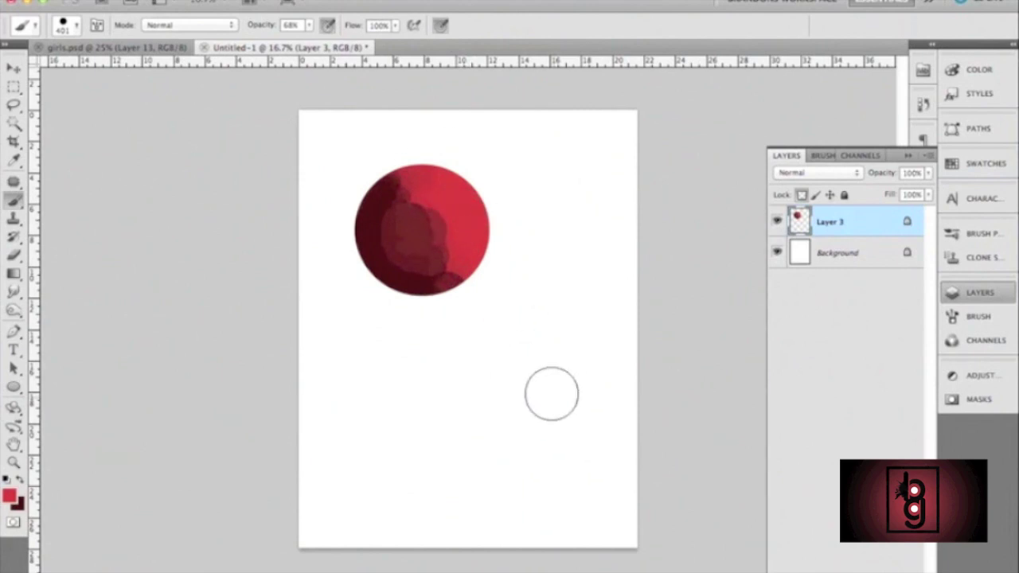
Unlock Layer 3's transparent pixels, paint a small solid red dot below and right of the circle at 100% opacity, and relock them.
{"action": "left_click", "coordinate": [801, 195]}
{"action": "left_click", "coordinate": [550, 385]}
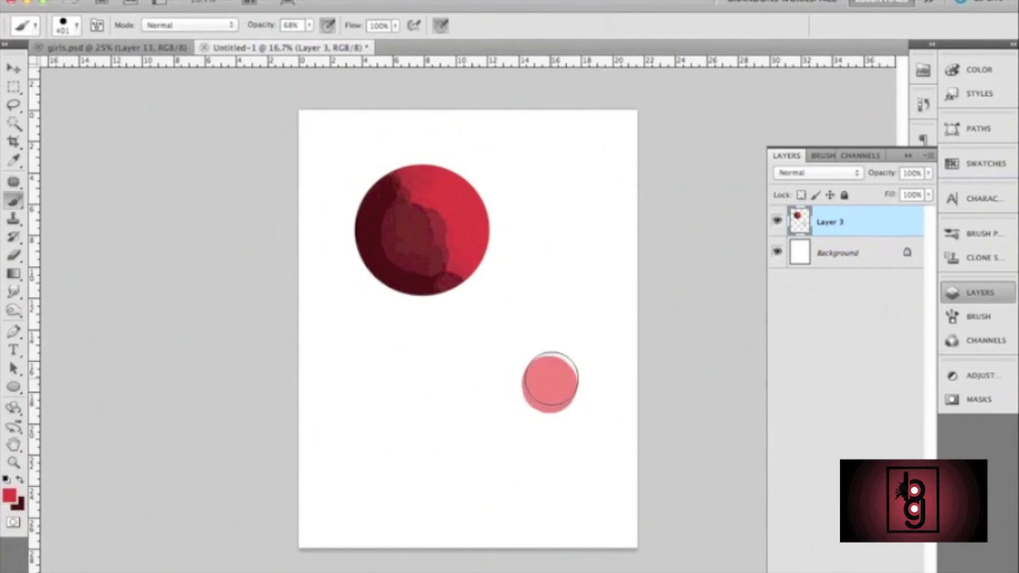
{"action": "key", "text": "Return"}
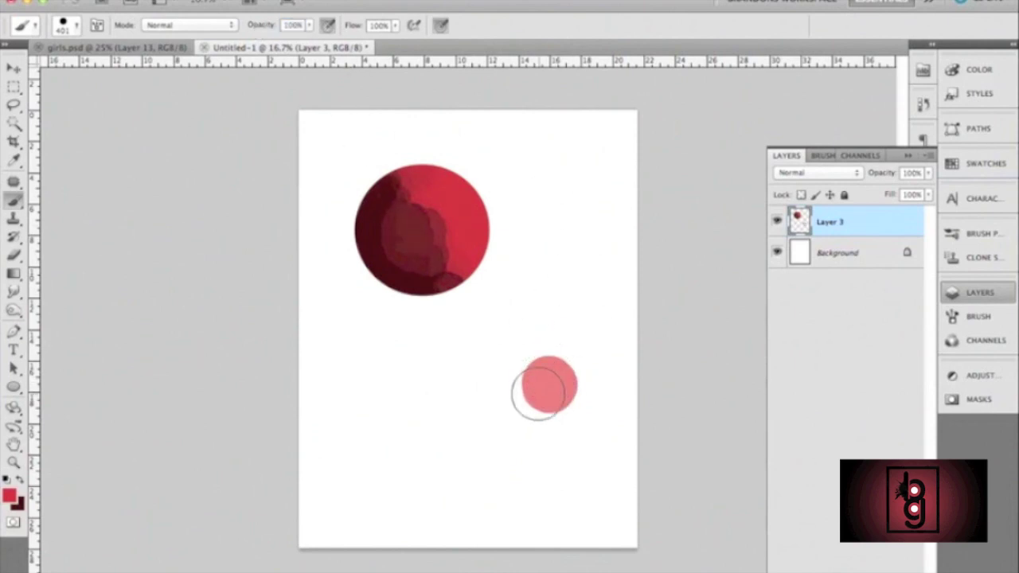
{"action": "left_click", "coordinate": [549, 385]}
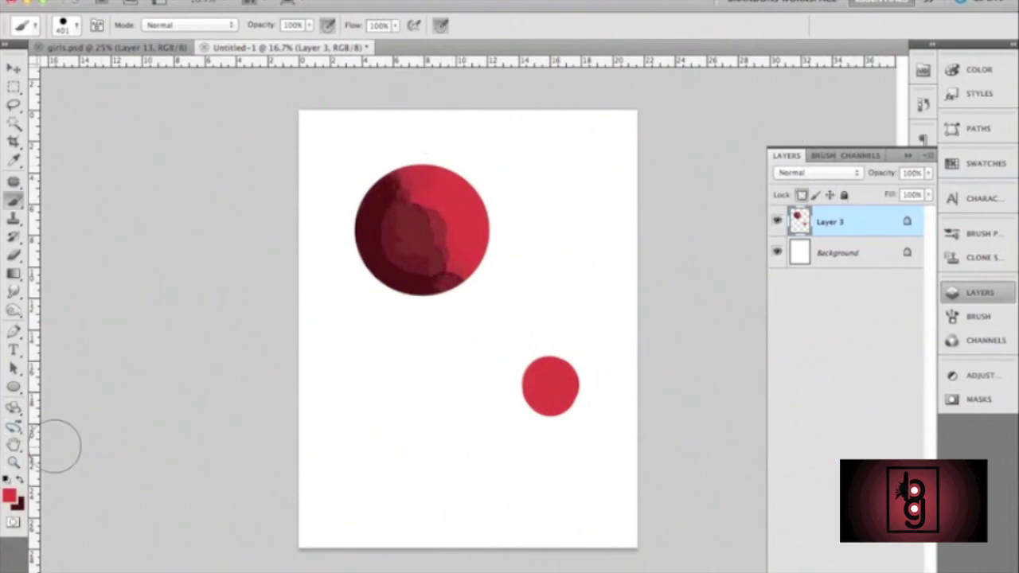
Set the foreground color to a light pink with R 246, G 205, and return to the Brush.
{"action": "left_click", "coordinate": [11, 496]}
{"action": "mouse_move", "coordinate": [672, 272]}
{"action": "left_mouse_down"}
{"action": "mouse_move", "coordinate": [636, 271]}
{"action": "mouse_move", "coordinate": [619, 258]}
{"action": "left_mouse_up"}
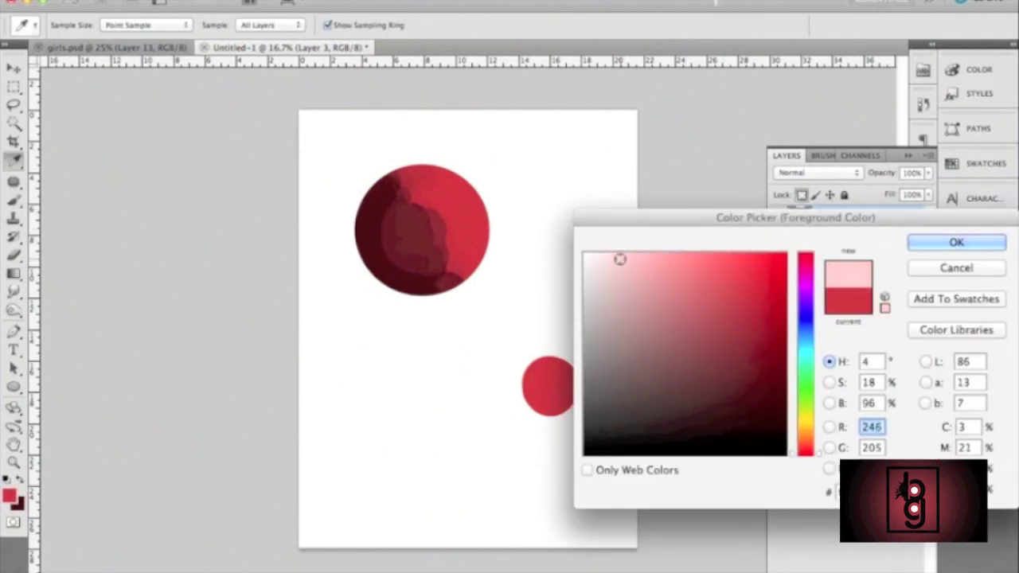
{"action": "left_click", "coordinate": [951, 243]}
{"action": "key", "text": "b"}
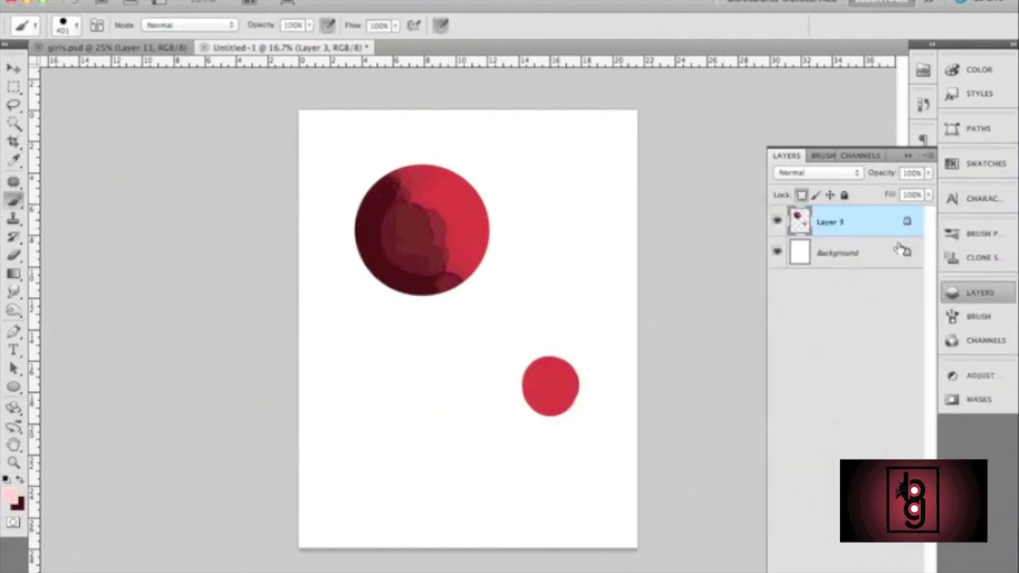
Set the brush size to 277 px and paint a pink highlight along the circle's upper-right edge.
{"action": "right_click", "coordinate": [530, 186]}
{"action": "left_click_drag", "start_coordinate": [637, 210], "coordinate": [622, 214]}
{"action": "left_click", "coordinate": [602, 160]}
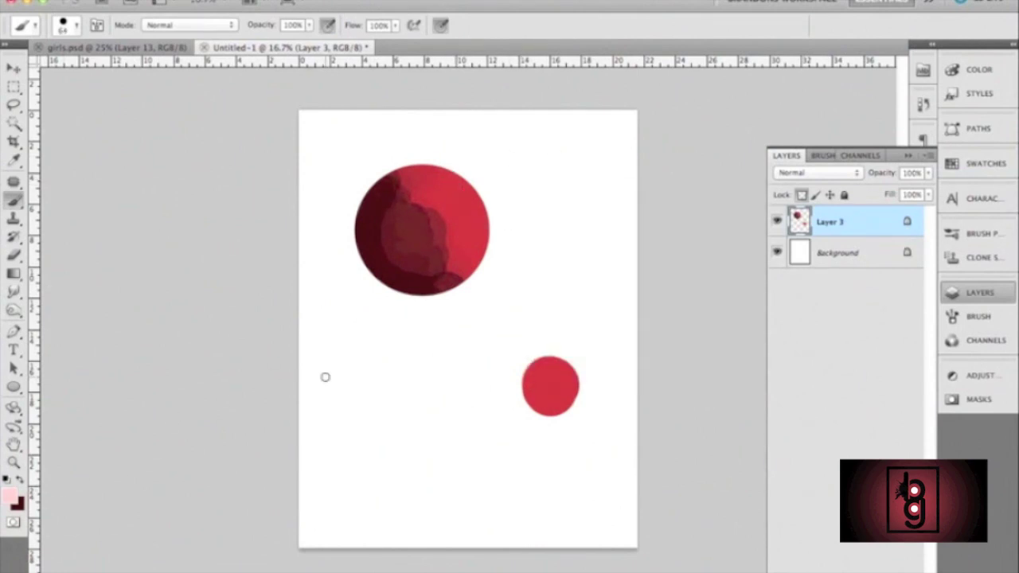
{"action": "right_click", "coordinate": [489, 396]}
{"action": "mouse_move", "coordinate": [439, 402]}
{"action": "left_mouse_down"}
{"action": "mouse_move", "coordinate": [431, 401]}
{"action": "mouse_move", "coordinate": [513, 402]}
{"action": "left_mouse_up"}
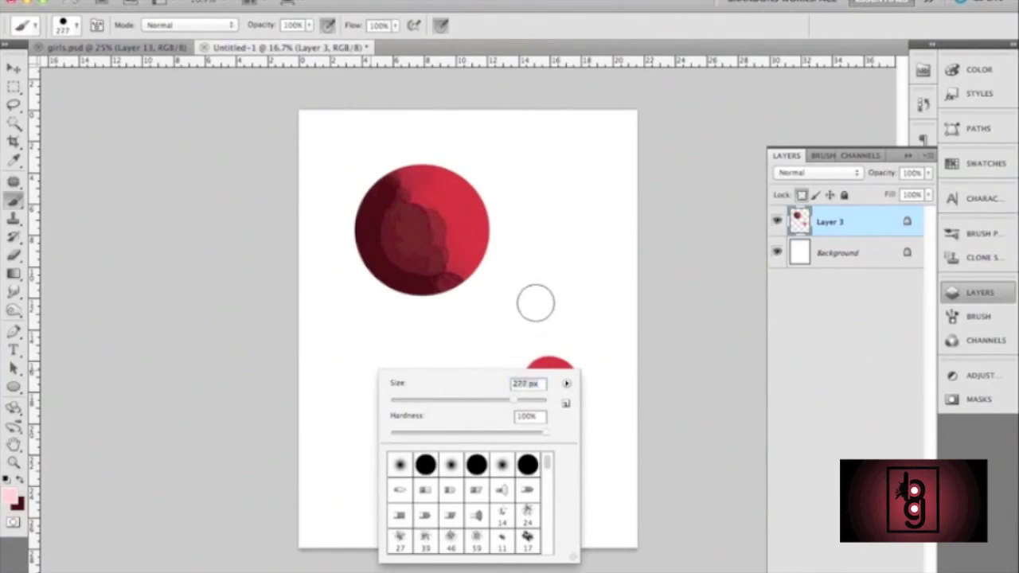
{"action": "key", "text": "Return"}
{"action": "mouse_move", "coordinate": [423, 160]}
{"action": "left_mouse_down"}
{"action": "mouse_move", "coordinate": [473, 183]}
{"action": "mouse_move", "coordinate": [489, 230]}
{"action": "mouse_move", "coordinate": [467, 176]}
{"action": "mouse_move", "coordinate": [439, 159]}
{"action": "mouse_move", "coordinate": [468, 172]}
{"action": "left_mouse_up"}
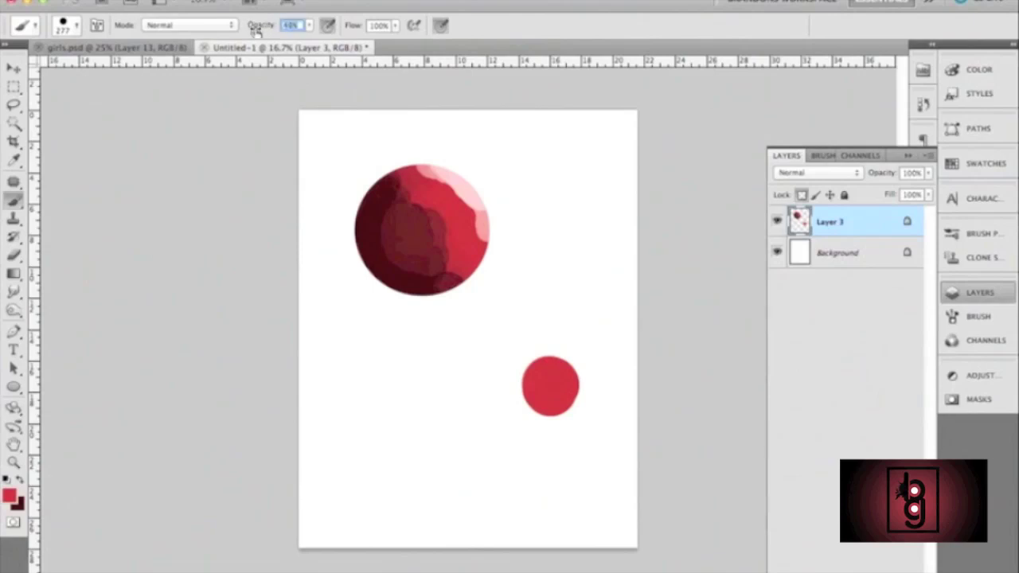
Paint red at 50% opacity over the upper part of the circle's shadow, and lower the brush hardness.
{"action": "left_click_drag", "start_coordinate": [418, 210], "coordinate": [415, 199]}
{"action": "right_click", "coordinate": [434, 203]}
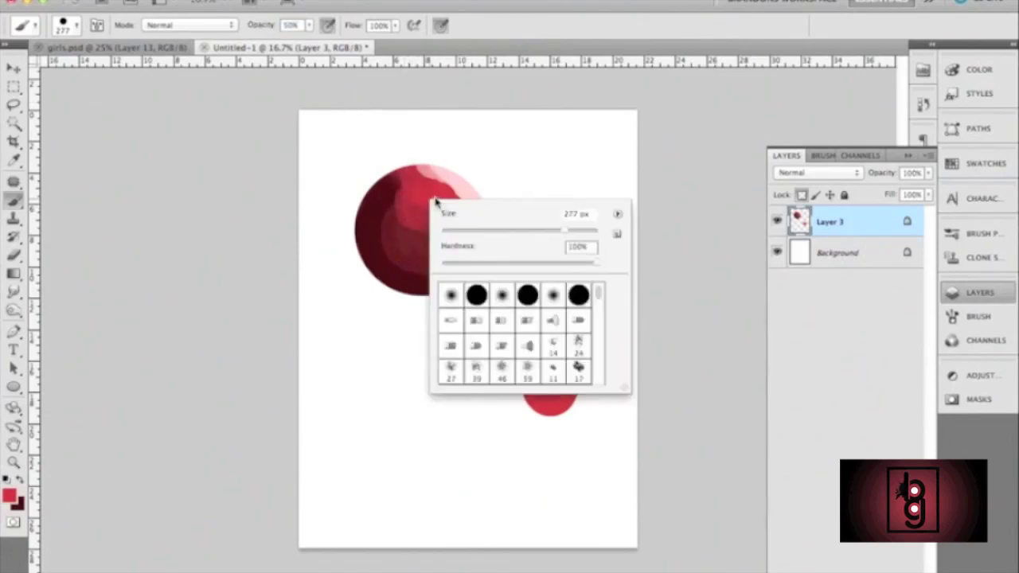
{"action": "left_click_drag", "start_coordinate": [534, 264], "coordinate": [538, 268]}
{"action": "left_click", "coordinate": [527, 169]}
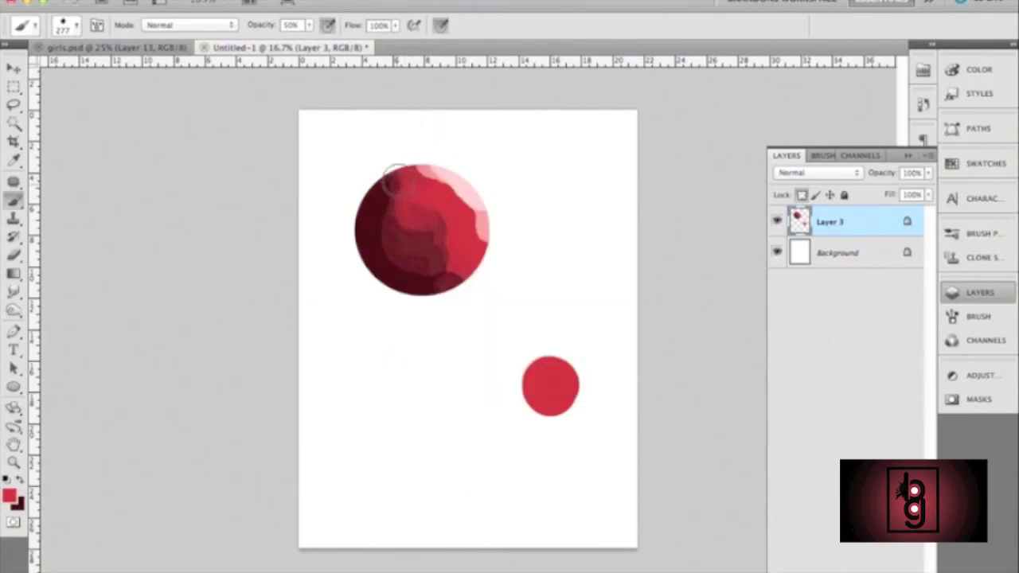
Blend the shadow and highlight boundaries of the circle with soft red strokes at 50% opacity.
{"action": "mouse_move", "coordinate": [389, 184]}
{"action": "left_mouse_down"}
{"action": "mouse_move", "coordinate": [399, 211]}
{"action": "mouse_move", "coordinate": [417, 218]}
{"action": "left_mouse_up"}
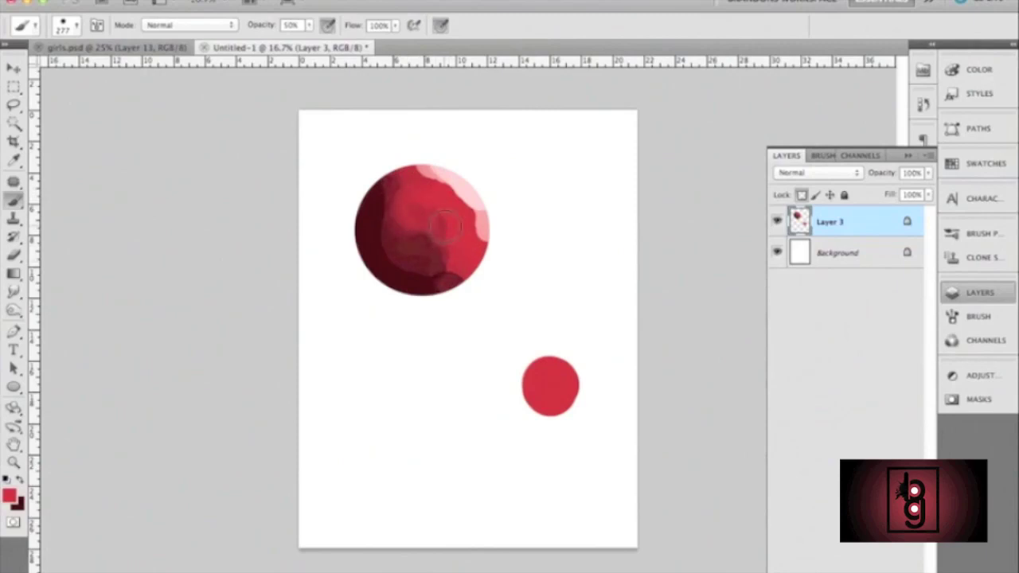
{"action": "mouse_move", "coordinate": [468, 254]}
{"action": "left_mouse_down"}
{"action": "mouse_move", "coordinate": [430, 259]}
{"action": "mouse_move", "coordinate": [412, 207]}
{"action": "mouse_move", "coordinate": [449, 257]}
{"action": "mouse_move", "coordinate": [407, 187]}
{"action": "mouse_move", "coordinate": [441, 276]}
{"action": "mouse_move", "coordinate": [401, 205]}
{"action": "mouse_move", "coordinate": [406, 242]}
{"action": "mouse_move", "coordinate": [394, 221]}
{"action": "left_mouse_up"}
{"action": "mouse_move", "coordinate": [388, 184]}
{"action": "left_mouse_down"}
{"action": "mouse_move", "coordinate": [399, 257]}
{"action": "mouse_move", "coordinate": [439, 269]}
{"action": "mouse_move", "coordinate": [383, 205]}
{"action": "mouse_move", "coordinate": [409, 257]}
{"action": "mouse_move", "coordinate": [418, 260]}
{"action": "mouse_move", "coordinate": [387, 191]}
{"action": "mouse_move", "coordinate": [452, 264]}
{"action": "mouse_move", "coordinate": [414, 191]}
{"action": "mouse_move", "coordinate": [431, 209]}
{"action": "mouse_move", "coordinate": [442, 232]}
{"action": "mouse_move", "coordinate": [376, 194]}
{"action": "left_mouse_up"}
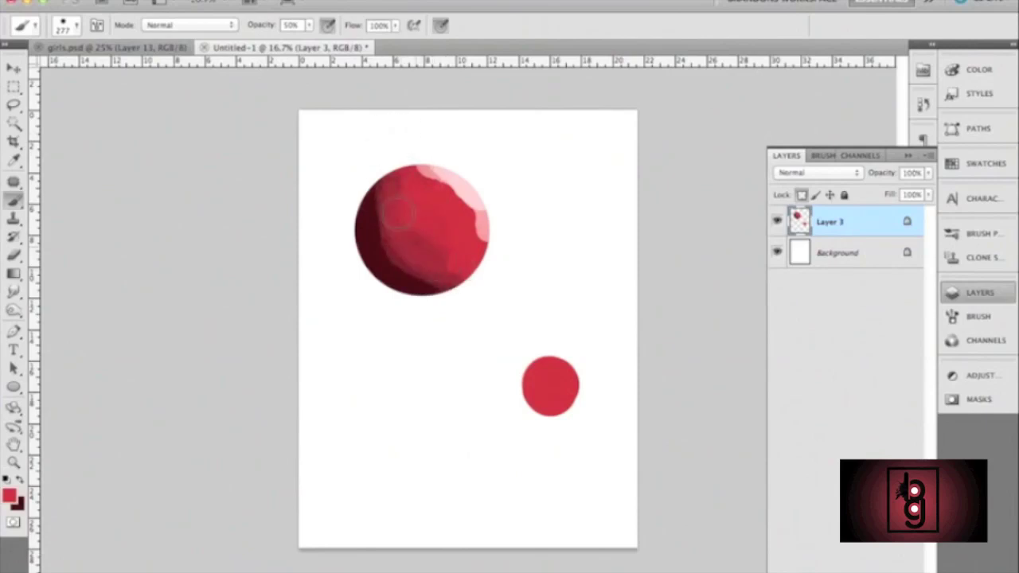
{"action": "mouse_move", "coordinate": [418, 242]}
{"action": "left_mouse_down"}
{"action": "mouse_move", "coordinate": [443, 269]}
{"action": "mouse_move", "coordinate": [399, 208]}
{"action": "mouse_move", "coordinate": [397, 181]}
{"action": "mouse_move", "coordinate": [411, 186]}
{"action": "mouse_move", "coordinate": [429, 153]}
{"action": "mouse_move", "coordinate": [414, 173]}
{"action": "mouse_move", "coordinate": [460, 209]}
{"action": "left_mouse_up"}
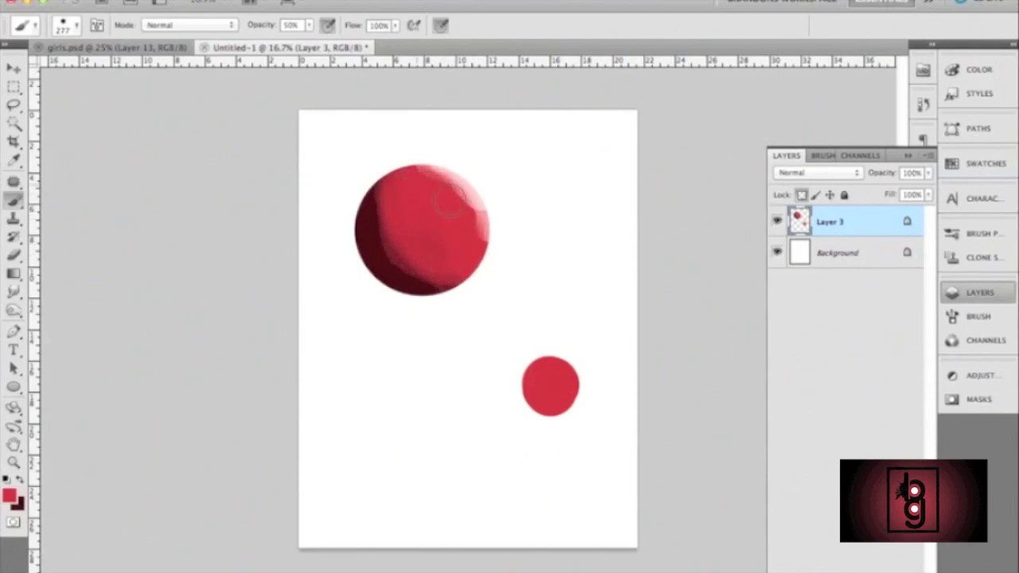
Deepen the circle's left and lower shadow with sampled dark red, and blend sampled pink and red into its right side.
{"action": "left_click", "coordinate": [372, 221], "text": "alt"}
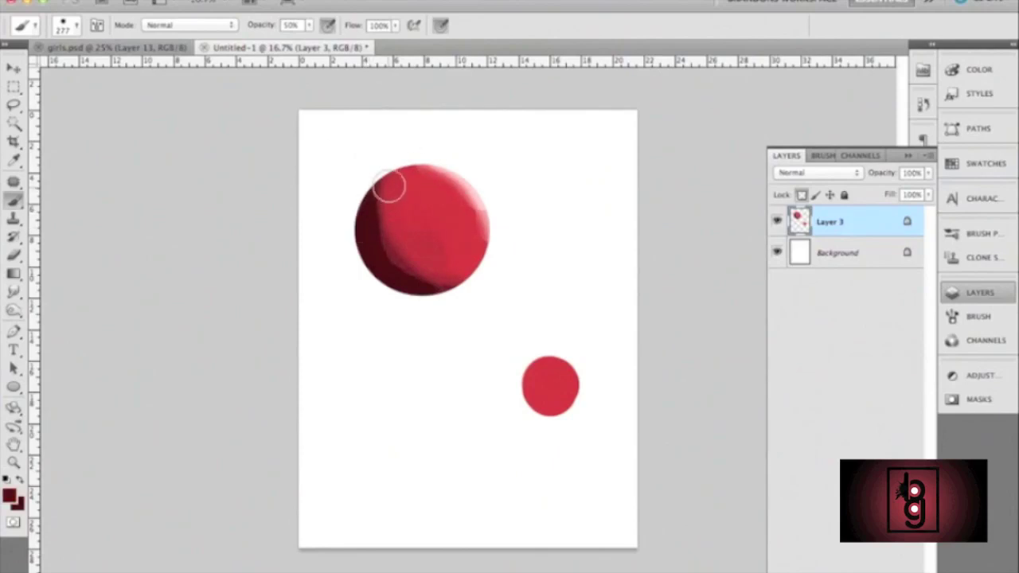
{"action": "mouse_move", "coordinate": [386, 215]}
{"action": "left_mouse_down"}
{"action": "mouse_move", "coordinate": [415, 276]}
{"action": "mouse_move", "coordinate": [448, 288]}
{"action": "mouse_move", "coordinate": [418, 280]}
{"action": "mouse_move", "coordinate": [384, 231]}
{"action": "mouse_move", "coordinate": [395, 176]}
{"action": "mouse_move", "coordinate": [398, 251]}
{"action": "mouse_move", "coordinate": [452, 275]}
{"action": "mouse_move", "coordinate": [393, 237]}
{"action": "mouse_move", "coordinate": [410, 163]}
{"action": "mouse_move", "coordinate": [386, 219]}
{"action": "mouse_move", "coordinate": [462, 278]}
{"action": "mouse_move", "coordinate": [418, 253]}
{"action": "mouse_move", "coordinate": [406, 173]}
{"action": "mouse_move", "coordinate": [462, 272]}
{"action": "mouse_move", "coordinate": [412, 228]}
{"action": "mouse_move", "coordinate": [415, 203]}
{"action": "mouse_move", "coordinate": [469, 266]}
{"action": "mouse_move", "coordinate": [404, 150]}
{"action": "mouse_move", "coordinate": [373, 215]}
{"action": "mouse_move", "coordinate": [428, 286]}
{"action": "mouse_move", "coordinate": [449, 291]}
{"action": "mouse_move", "coordinate": [383, 250]}
{"action": "mouse_move", "coordinate": [413, 280]}
{"action": "mouse_move", "coordinate": [443, 286]}
{"action": "mouse_move", "coordinate": [369, 255]}
{"action": "mouse_move", "coordinate": [392, 171]}
{"action": "mouse_move", "coordinate": [354, 214]}
{"action": "mouse_move", "coordinate": [446, 289]}
{"action": "left_mouse_up"}
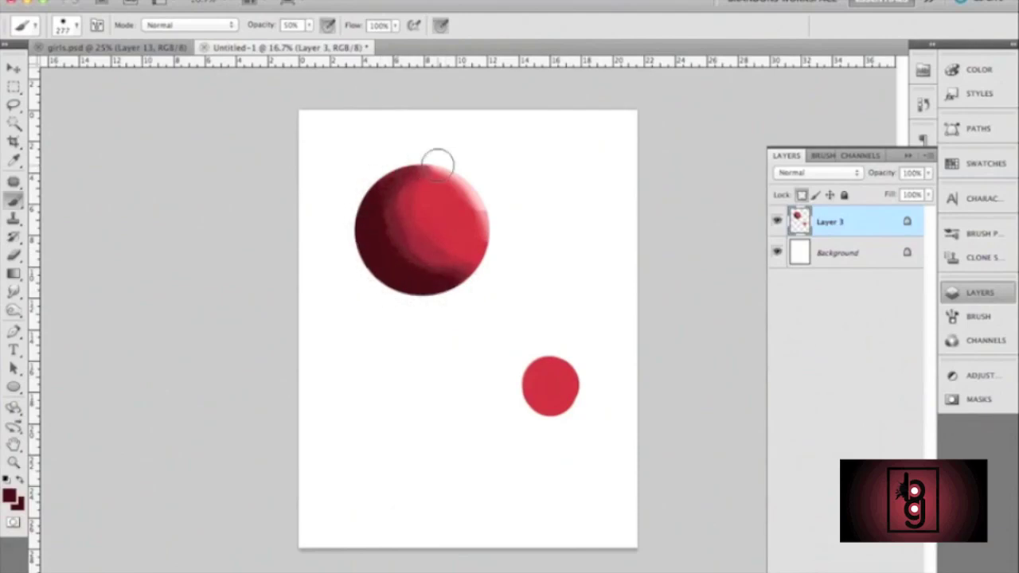
{"action": "left_click", "coordinate": [470, 185], "text": "alt"}
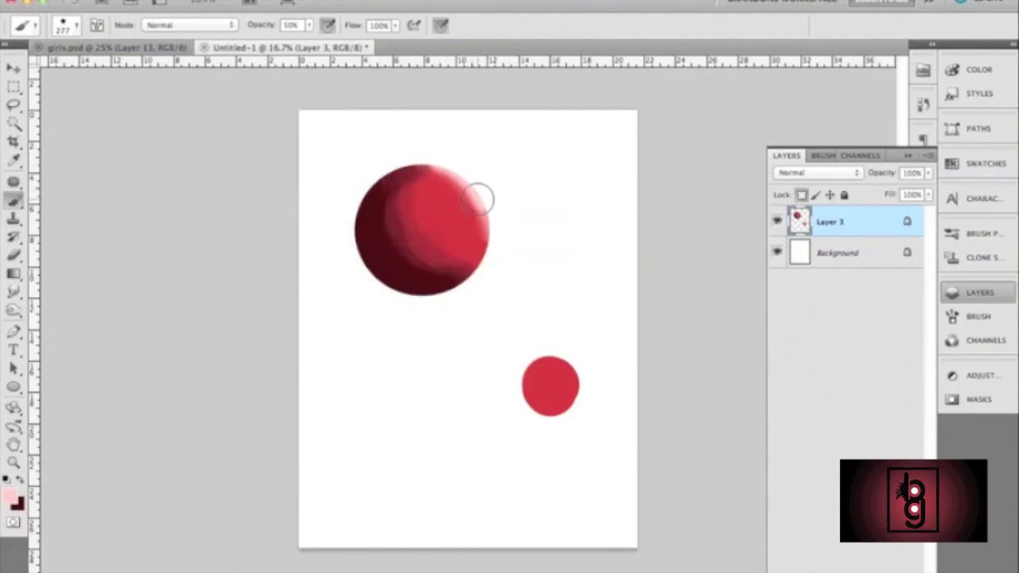
{"action": "mouse_move", "coordinate": [495, 226]}
{"action": "left_mouse_down"}
{"action": "mouse_move", "coordinate": [489, 215]}
{"action": "mouse_move", "coordinate": [489, 250]}
{"action": "mouse_move", "coordinate": [473, 183]}
{"action": "mouse_move", "coordinate": [443, 169]}
{"action": "mouse_move", "coordinate": [472, 237]}
{"action": "mouse_move", "coordinate": [440, 200]}
{"action": "mouse_move", "coordinate": [463, 231]}
{"action": "left_mouse_up"}
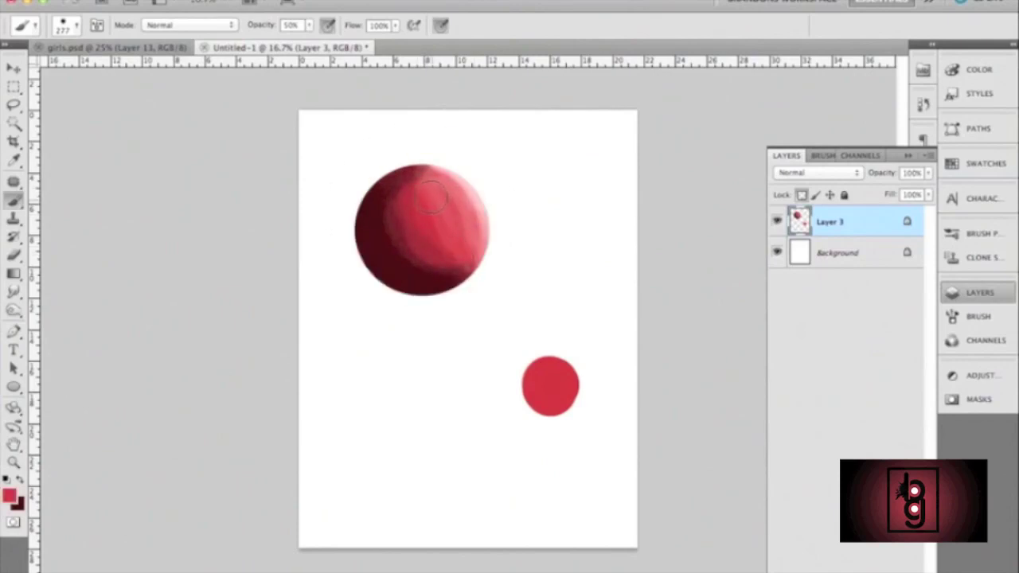
{"action": "left_click_drag", "start_coordinate": [450, 225], "coordinate": [453, 237]}
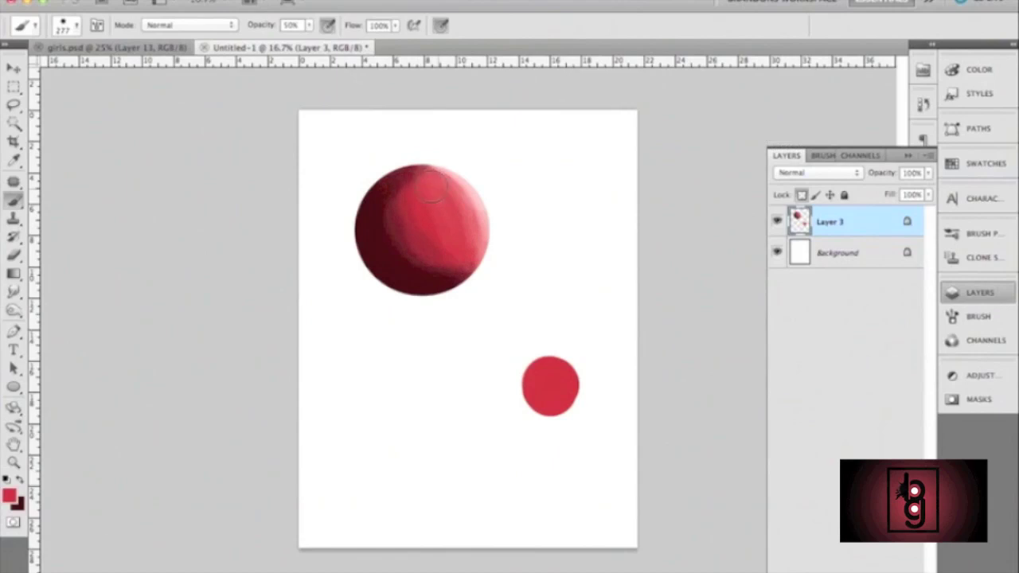
Rework the circle's left shadow with dark red, and darken its outer left edge with a near-black red.
{"action": "mouse_move", "coordinate": [384, 212]}
{"action": "left_mouse_down"}
{"action": "mouse_move", "coordinate": [422, 254]}
{"action": "mouse_move", "coordinate": [453, 260]}
{"action": "mouse_move", "coordinate": [410, 229]}
{"action": "mouse_move", "coordinate": [413, 180]}
{"action": "mouse_move", "coordinate": [445, 258]}
{"action": "mouse_move", "coordinate": [421, 166]}
{"action": "mouse_move", "coordinate": [378, 188]}
{"action": "mouse_move", "coordinate": [385, 227]}
{"action": "mouse_move", "coordinate": [439, 254]}
{"action": "mouse_move", "coordinate": [450, 275]}
{"action": "mouse_move", "coordinate": [402, 198]}
{"action": "mouse_move", "coordinate": [441, 276]}
{"action": "mouse_move", "coordinate": [395, 256]}
{"action": "mouse_move", "coordinate": [344, 257]}
{"action": "left_mouse_up"}
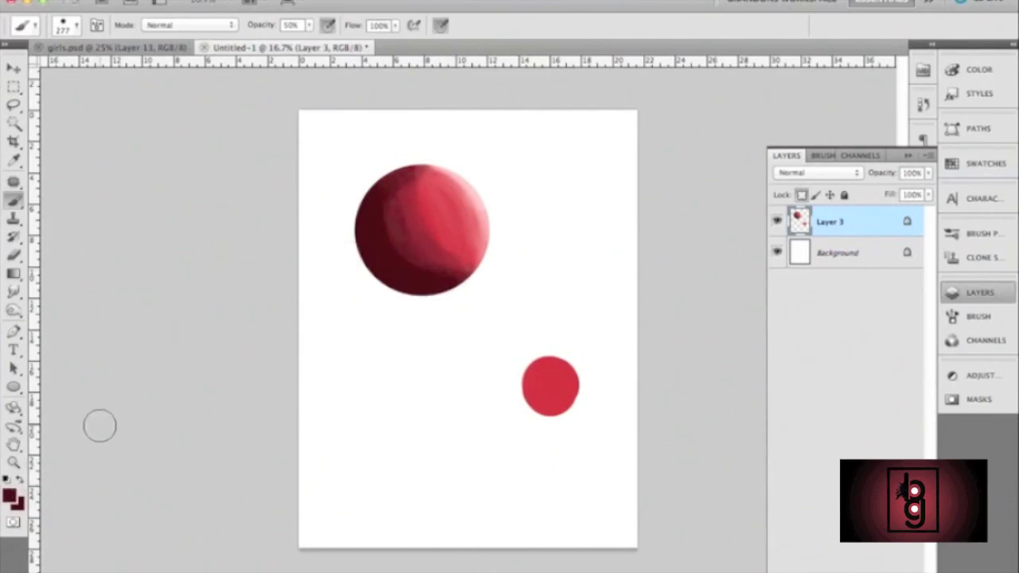
{"action": "left_click", "coordinate": [10, 495]}
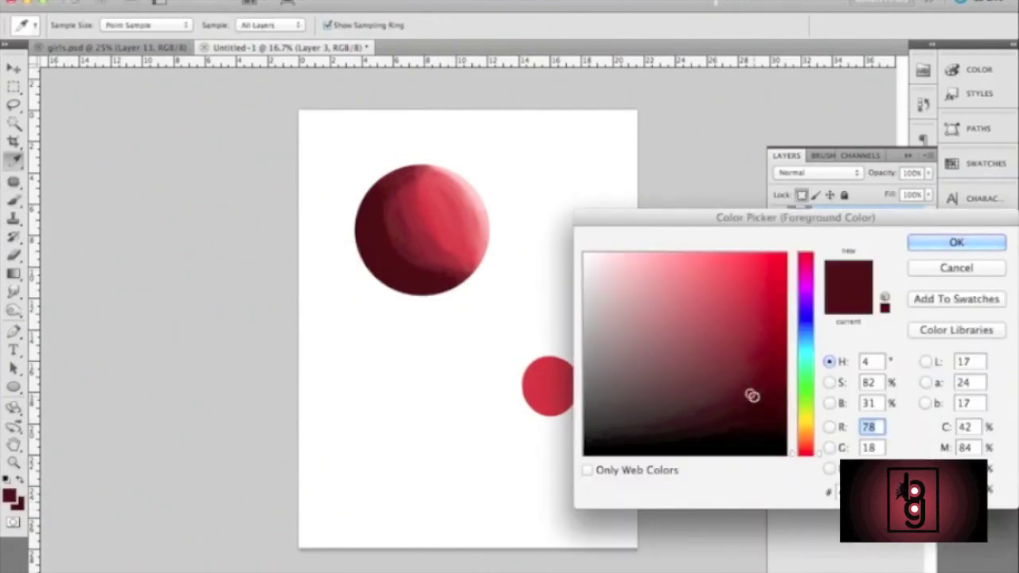
{"action": "left_click_drag", "start_coordinate": [750, 395], "coordinate": [749, 438]}
{"action": "left_click", "coordinate": [951, 242]}
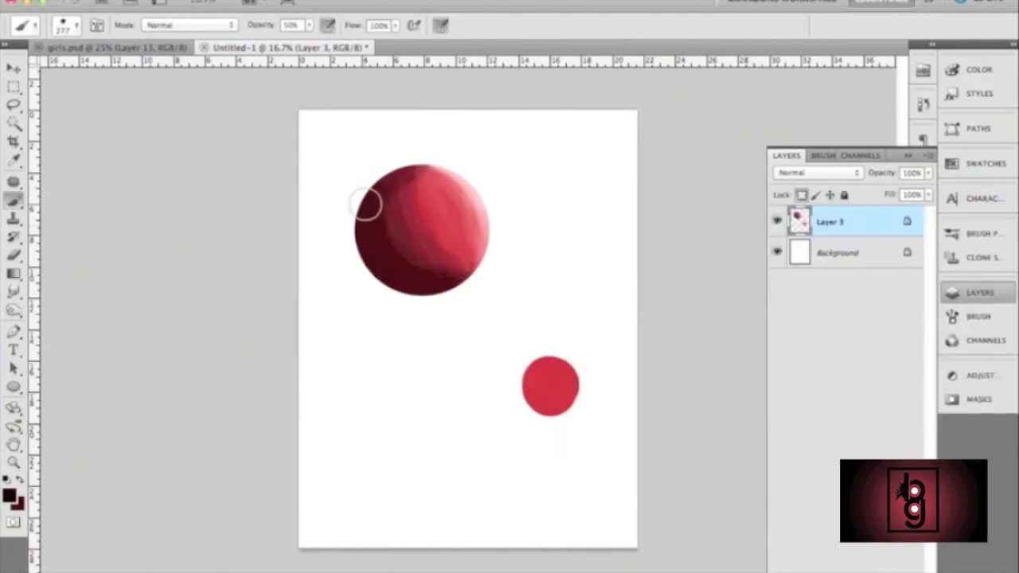
{"action": "mouse_move", "coordinate": [358, 237]}
{"action": "left_mouse_down"}
{"action": "mouse_move", "coordinate": [394, 291]}
{"action": "mouse_move", "coordinate": [443, 297]}
{"action": "mouse_move", "coordinate": [392, 296]}
{"action": "mouse_move", "coordinate": [356, 237]}
{"action": "mouse_move", "coordinate": [375, 176]}
{"action": "mouse_move", "coordinate": [370, 281]}
{"action": "mouse_move", "coordinate": [431, 301]}
{"action": "mouse_move", "coordinate": [366, 260]}
{"action": "mouse_move", "coordinate": [412, 161]}
{"action": "left_mouse_up"}
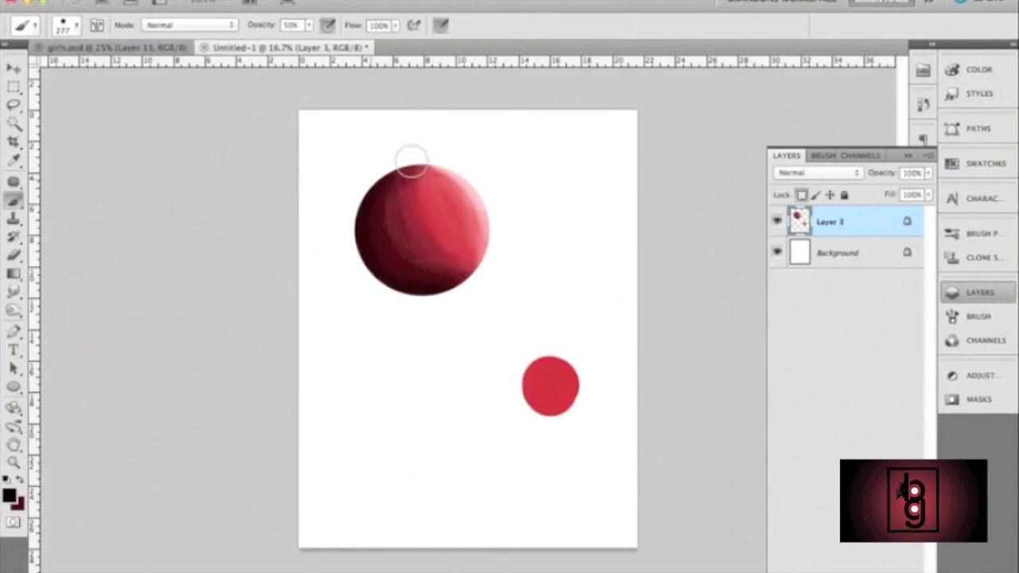
Strengthen the highlight on the circle's right side with sampled pink, and sample the red from the small dot.
{"action": "left_click", "coordinate": [468, 185], "text": "alt"}
{"action": "mouse_move", "coordinate": [447, 165]}
{"action": "left_mouse_down"}
{"action": "mouse_move", "coordinate": [485, 234]}
{"action": "mouse_move", "coordinate": [471, 179]}
{"action": "mouse_move", "coordinate": [496, 232]}
{"action": "mouse_move", "coordinate": [470, 169]}
{"action": "mouse_move", "coordinate": [495, 207]}
{"action": "mouse_move", "coordinate": [486, 181]}
{"action": "mouse_move", "coordinate": [560, 377]}
{"action": "mouse_move", "coordinate": [410, 197]}
{"action": "left_mouse_up"}
{"action": "left_click", "coordinate": [555, 385], "text": "alt"}
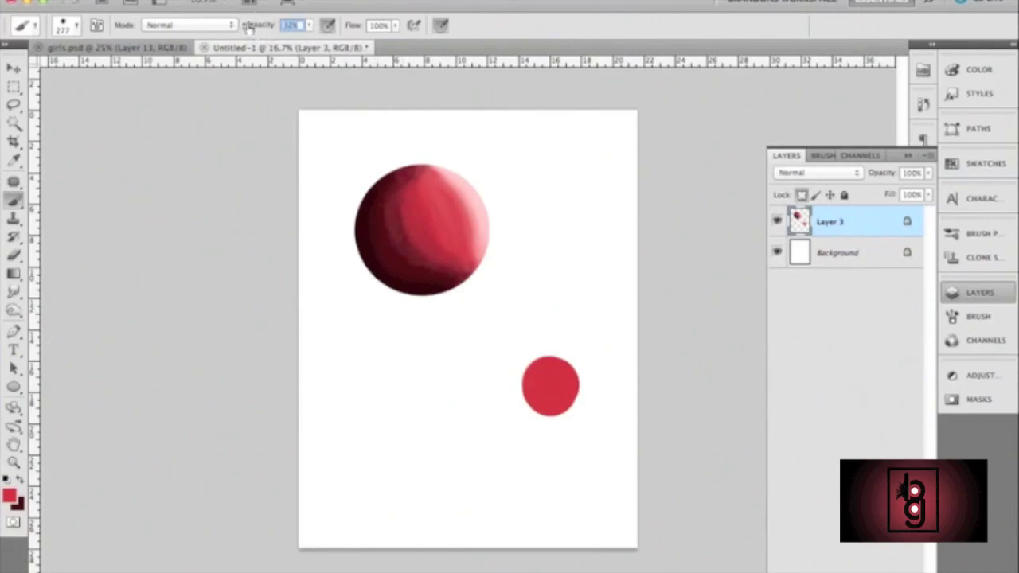
Blend red through the circle's middle with a 380 px brush at 29% opacity, and undo the last strokes.
{"action": "right_click", "coordinate": [496, 151]}
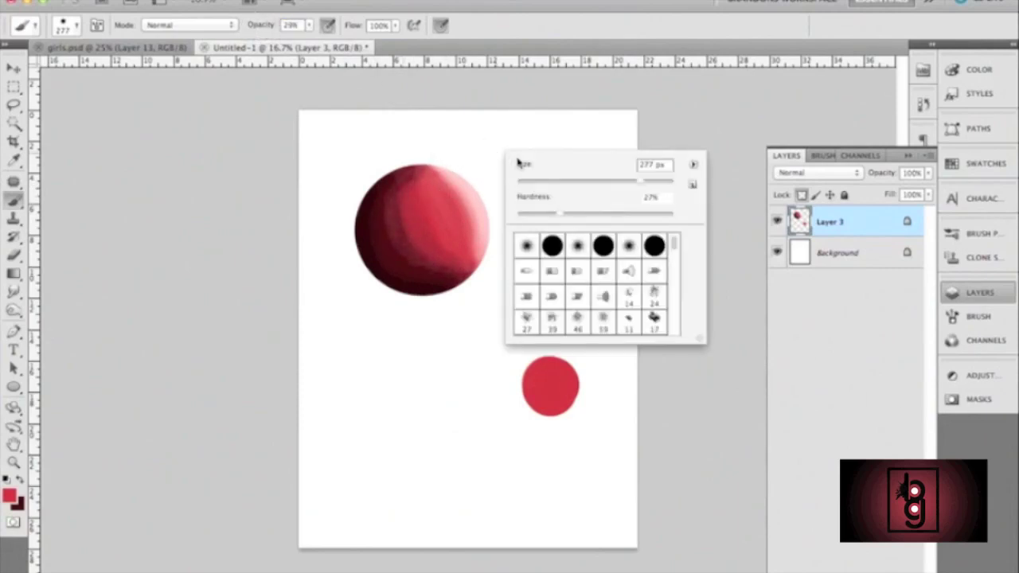
{"action": "left_click_drag", "start_coordinate": [597, 181], "coordinate": [648, 182]}
{"action": "left_click", "coordinate": [560, 113]}
{"action": "mouse_move", "coordinate": [409, 185]}
{"action": "left_mouse_down"}
{"action": "mouse_move", "coordinate": [414, 238]}
{"action": "mouse_move", "coordinate": [407, 226]}
{"action": "mouse_move", "coordinate": [450, 270]}
{"action": "mouse_move", "coordinate": [405, 182]}
{"action": "mouse_move", "coordinate": [450, 254]}
{"action": "mouse_move", "coordinate": [422, 186]}
{"action": "mouse_move", "coordinate": [454, 255]}
{"action": "mouse_move", "coordinate": [433, 230]}
{"action": "mouse_move", "coordinate": [435, 209]}
{"action": "mouse_move", "coordinate": [464, 255]}
{"action": "mouse_move", "coordinate": [432, 187]}
{"action": "mouse_move", "coordinate": [457, 210]}
{"action": "mouse_move", "coordinate": [456, 247]}
{"action": "left_mouse_up"}
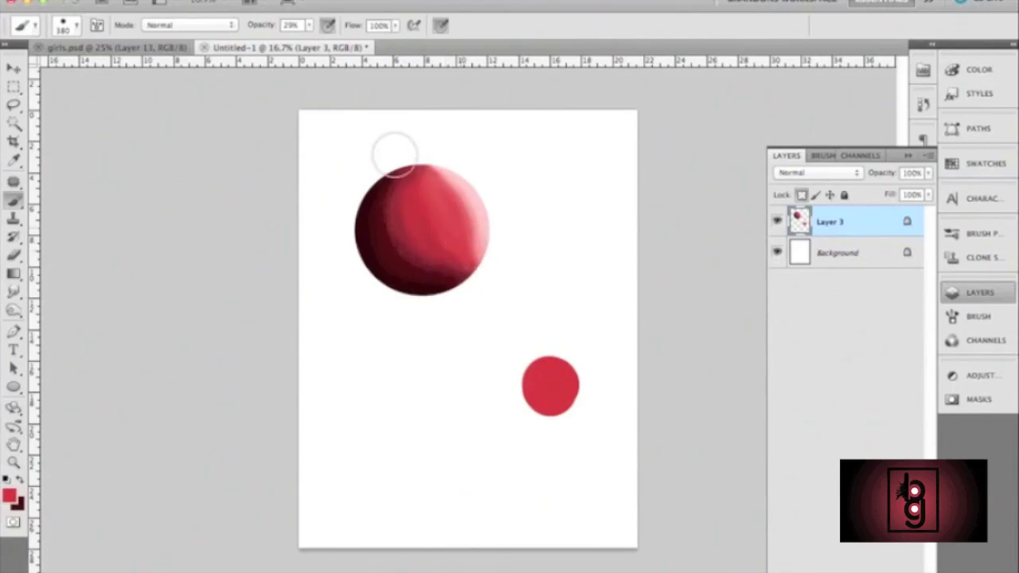
{"action": "key", "text": "super+z"}
{"action": "key", "text": "alt+super+z"}
{"action": "key", "text": "alt+super+z"}
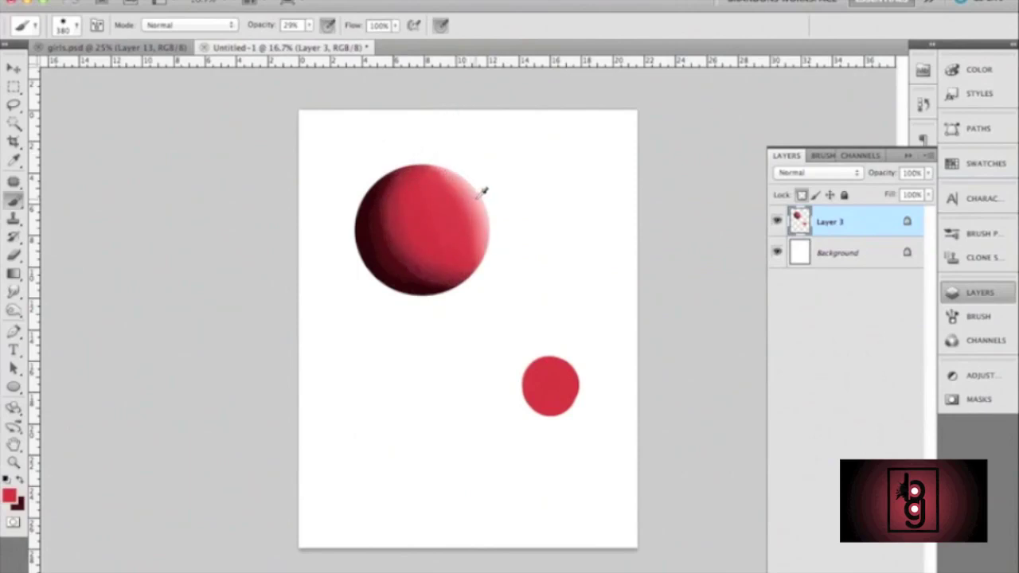
Paint sampled pink along the circle's right edge, and blend sampled near-black red over its shaded left and upper areas.
{"action": "mouse_move", "coordinate": [448, 159]}
{"action": "left_mouse_down"}
{"action": "mouse_move", "coordinate": [481, 199]}
{"action": "mouse_move", "coordinate": [492, 260]}
{"action": "left_mouse_up"}
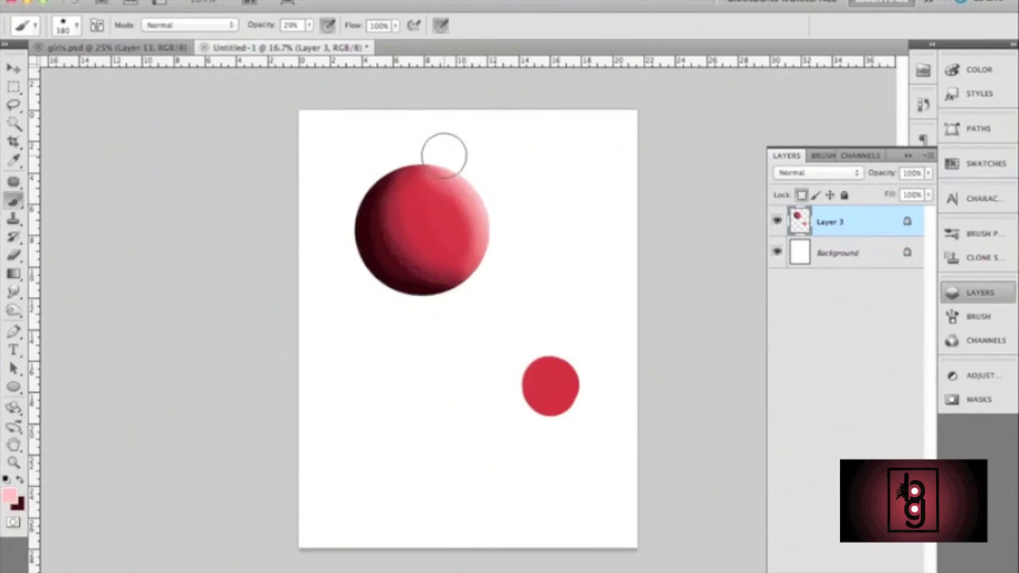
{"action": "left_click", "coordinate": [383, 237], "text": "alt"}
{"action": "mouse_move", "coordinate": [394, 204]}
{"action": "left_mouse_down"}
{"action": "mouse_move", "coordinate": [421, 271]}
{"action": "mouse_move", "coordinate": [443, 277]}
{"action": "mouse_move", "coordinate": [402, 197]}
{"action": "mouse_move", "coordinate": [415, 179]}
{"action": "mouse_move", "coordinate": [399, 204]}
{"action": "mouse_move", "coordinate": [399, 186]}
{"action": "mouse_move", "coordinate": [418, 164]}
{"action": "mouse_move", "coordinate": [403, 249]}
{"action": "mouse_move", "coordinate": [451, 278]}
{"action": "mouse_move", "coordinate": [419, 239]}
{"action": "mouse_move", "coordinate": [422, 221]}
{"action": "mouse_move", "coordinate": [430, 231]}
{"action": "mouse_move", "coordinate": [433, 219]}
{"action": "mouse_move", "coordinate": [461, 224]}
{"action": "mouse_move", "coordinate": [388, 230]}
{"action": "mouse_move", "coordinate": [380, 184]}
{"action": "mouse_move", "coordinate": [366, 242]}
{"action": "mouse_move", "coordinate": [426, 297]}
{"action": "mouse_move", "coordinate": [471, 283]}
{"action": "mouse_move", "coordinate": [485, 255]}
{"action": "mouse_move", "coordinate": [468, 189]}
{"action": "left_mouse_up"}
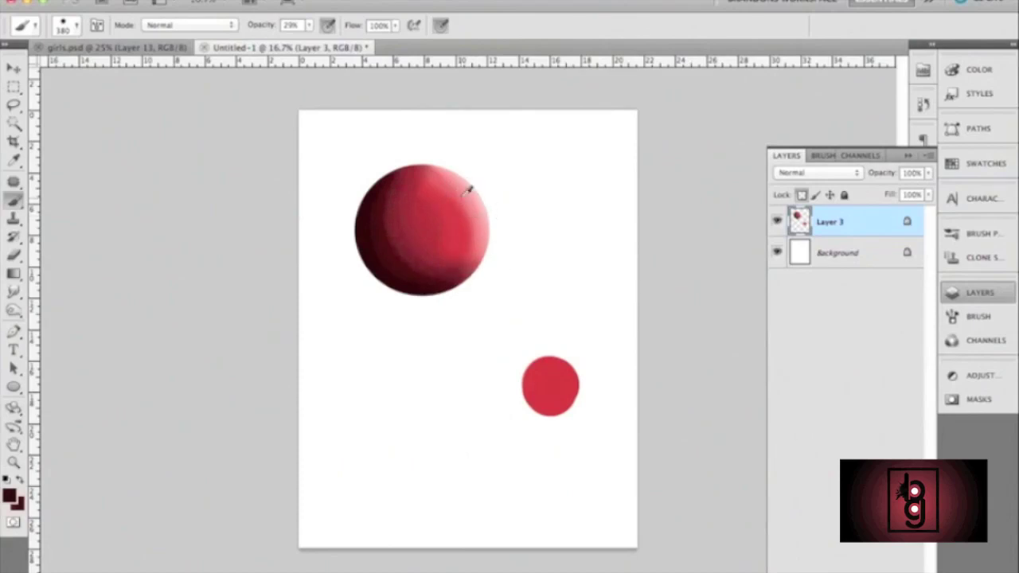
Pick a near-white pink (R 245, G 235) and brighten the circle's upper-right highlight with an 87 px brush.
{"action": "left_click", "coordinate": [10, 495]}
{"action": "left_click", "coordinate": [483, 186]}
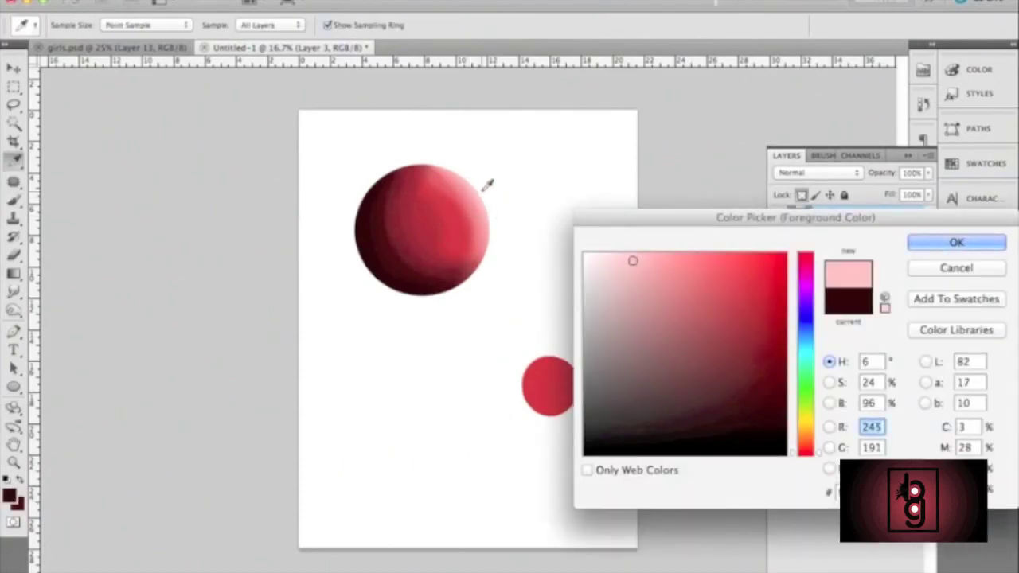
{"action": "left_click_drag", "start_coordinate": [603, 260], "coordinate": [592, 259]}
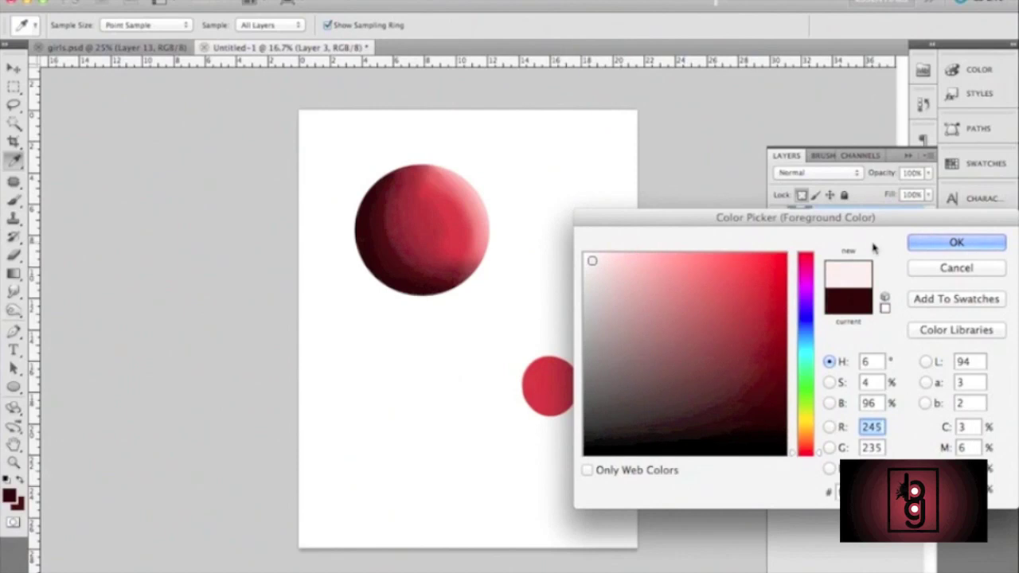
{"action": "left_click", "coordinate": [925, 242]}
{"action": "right_click", "coordinate": [508, 176]}
{"action": "mouse_move", "coordinate": [620, 207]}
{"action": "left_mouse_down"}
{"action": "mouse_move", "coordinate": [569, 205]}
{"action": "mouse_move", "coordinate": [586, 207]}
{"action": "left_mouse_up"}
{"action": "left_click", "coordinate": [575, 156]}
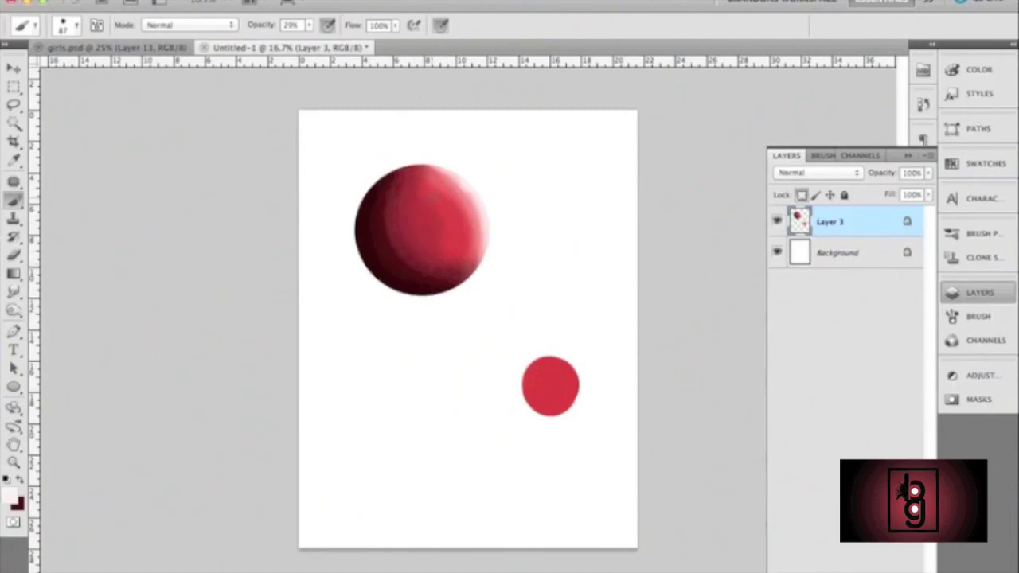
Sample the small dot's red and blend it into the circle's middle with a 370 px brush at 9% hardness.
{"action": "left_click", "coordinate": [550, 384], "text": "alt"}
{"action": "right_click", "coordinate": [507, 316]}
{"action": "left_click_drag", "start_coordinate": [597, 342], "coordinate": [669, 344]}
{"action": "left_click_drag", "start_coordinate": [563, 377], "coordinate": [554, 382]}
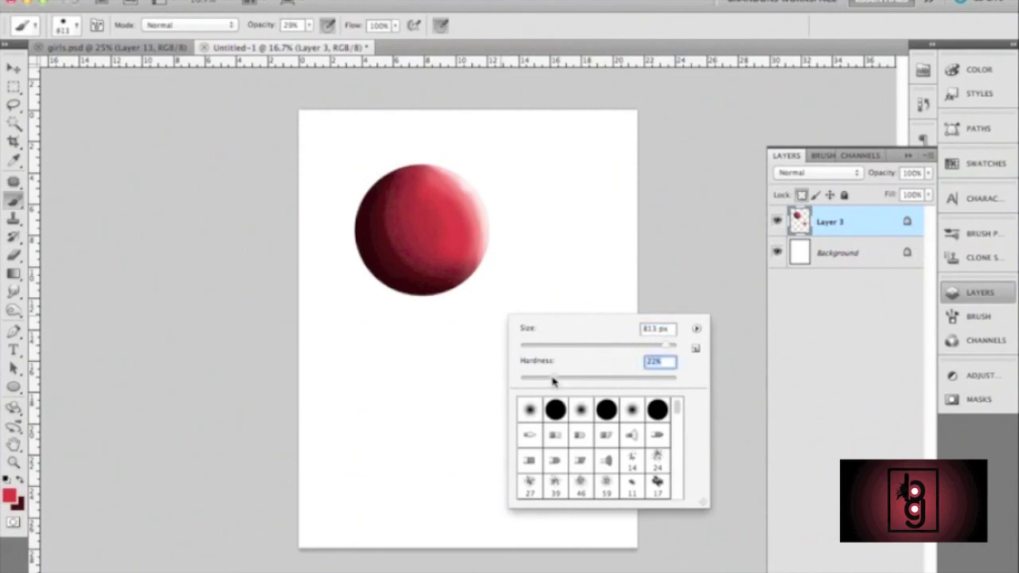
{"action": "left_click", "coordinate": [641, 348]}
{"action": "left_click_drag", "start_coordinate": [645, 346], "coordinate": [652, 346]}
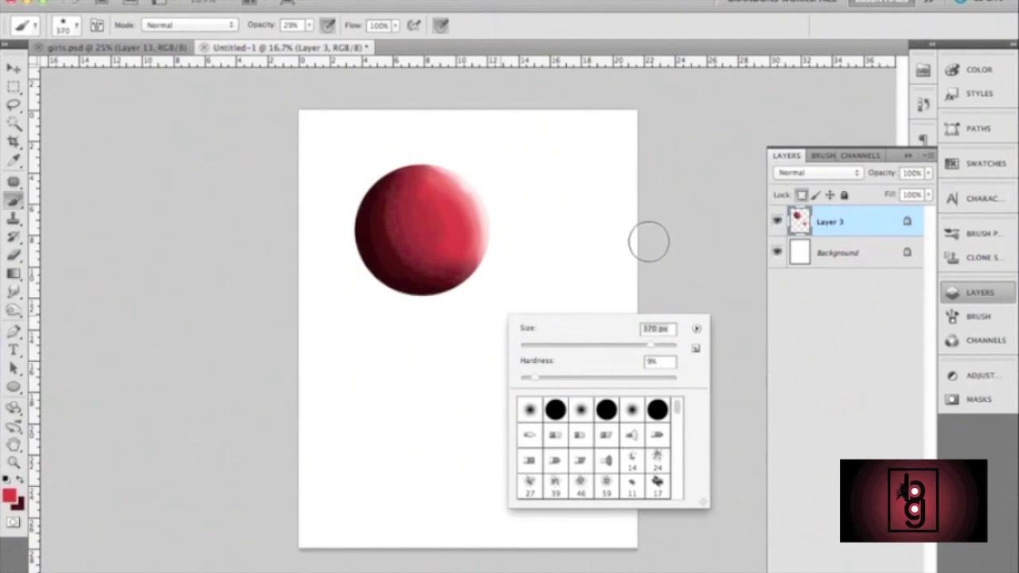
{"action": "left_click", "coordinate": [662, 230]}
{"action": "mouse_move", "coordinate": [444, 195]}
{"action": "left_mouse_down"}
{"action": "mouse_move", "coordinate": [419, 201]}
{"action": "mouse_move", "coordinate": [446, 246]}
{"action": "mouse_move", "coordinate": [424, 199]}
{"action": "mouse_move", "coordinate": [446, 247]}
{"action": "mouse_move", "coordinate": [425, 200]}
{"action": "mouse_move", "coordinate": [444, 248]}
{"action": "mouse_move", "coordinate": [422, 204]}
{"action": "mouse_move", "coordinate": [438, 258]}
{"action": "mouse_move", "coordinate": [421, 188]}
{"action": "mouse_move", "coordinate": [437, 254]}
{"action": "mouse_move", "coordinate": [454, 256]}
{"action": "mouse_move", "coordinate": [426, 199]}
{"action": "left_mouse_up"}
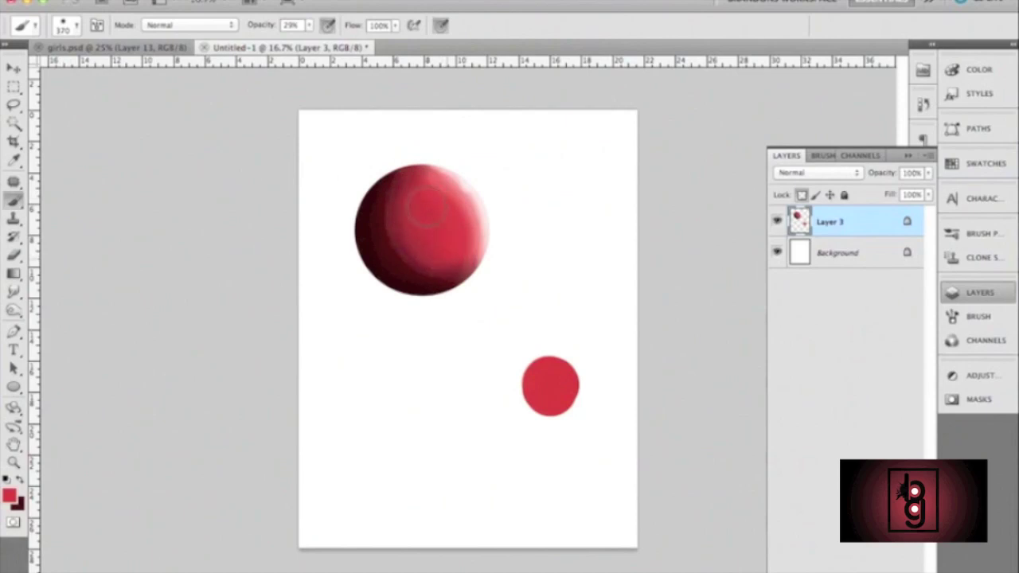
Blend the circle's shadow transition near the middle with sampled dark red and the small dot's red.
{"action": "right_click", "coordinate": [443, 245]}
{"action": "left_click", "coordinate": [434, 220]}
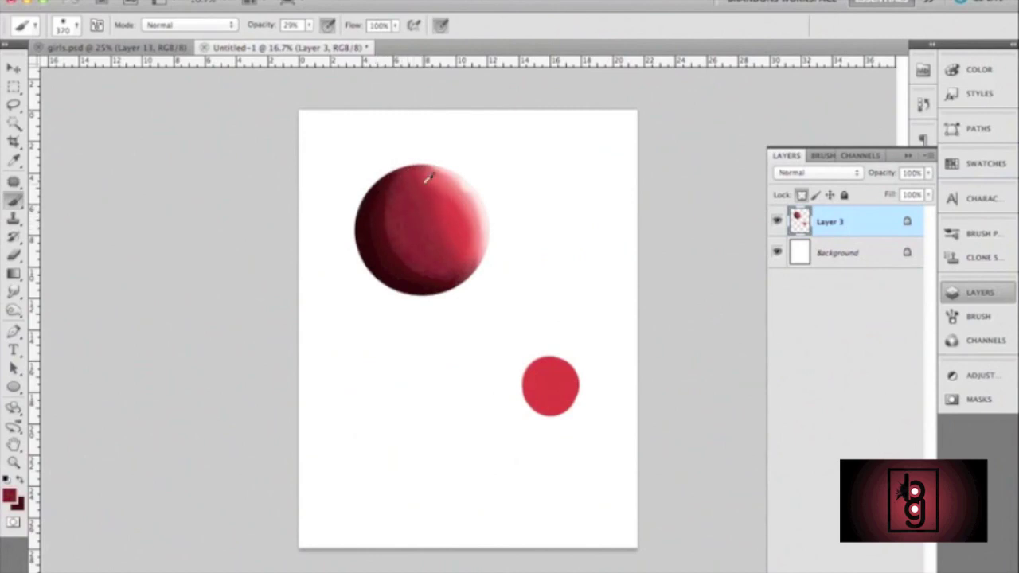
{"action": "left_click", "coordinate": [407, 223], "text": "alt"}
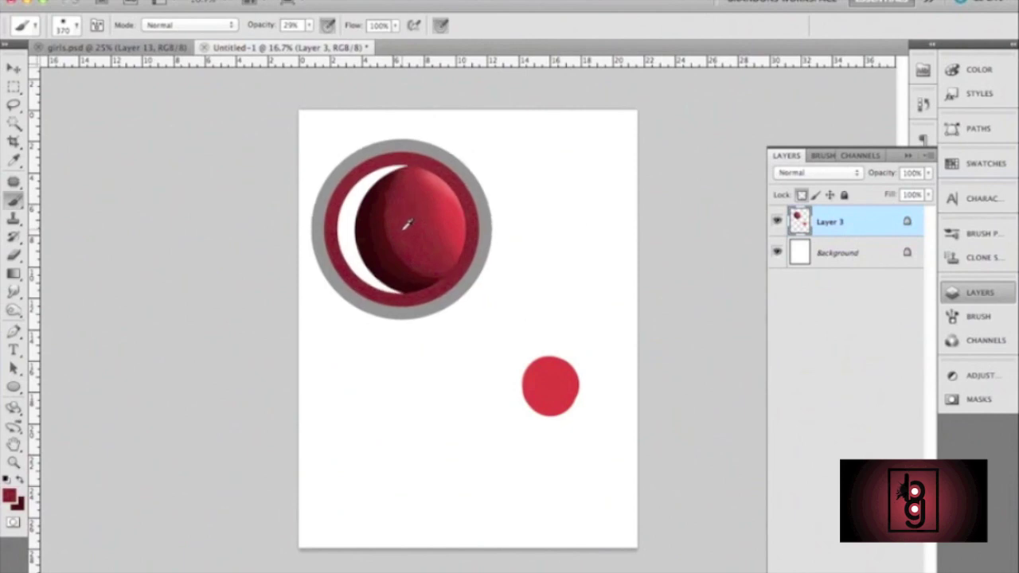
{"action": "left_click", "coordinate": [550, 378], "text": "alt"}
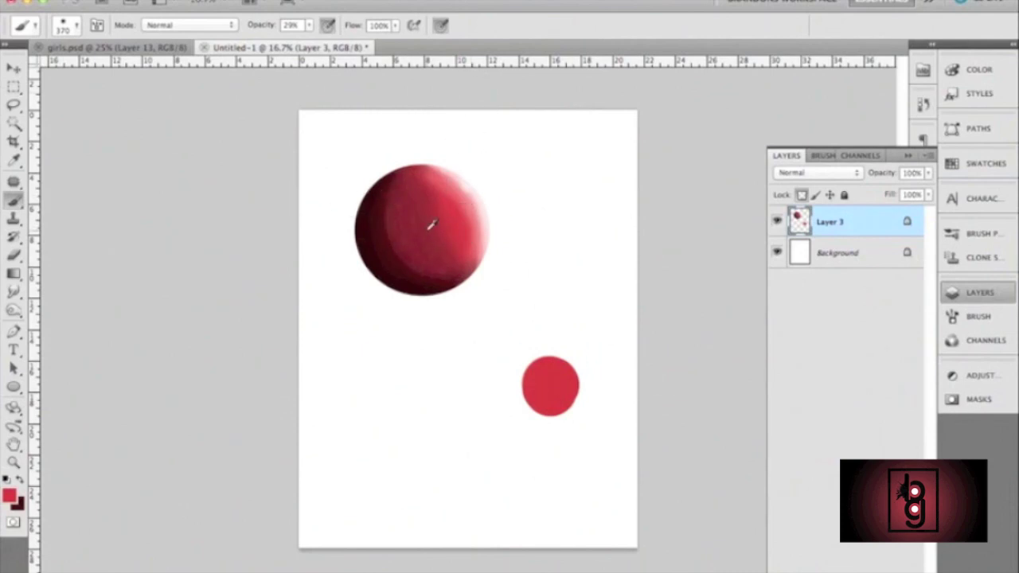
{"action": "left_click_drag", "start_coordinate": [432, 224], "coordinate": [407, 225]}
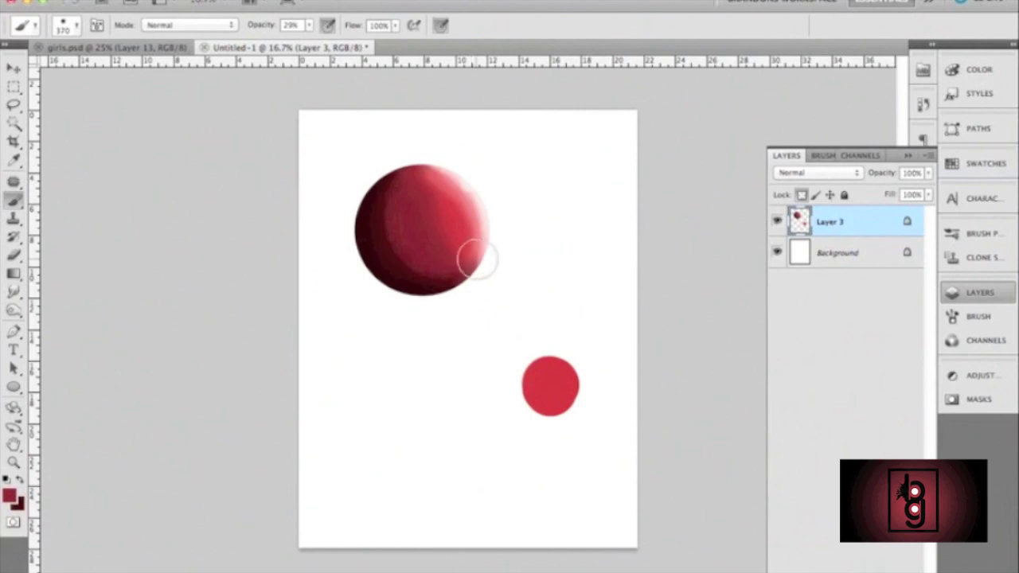
Smooth the circle's lower shadow and central tones with sampled dark and mid reds, working toward the highlight boundary.
{"action": "left_click", "coordinate": [392, 229], "text": "alt"}
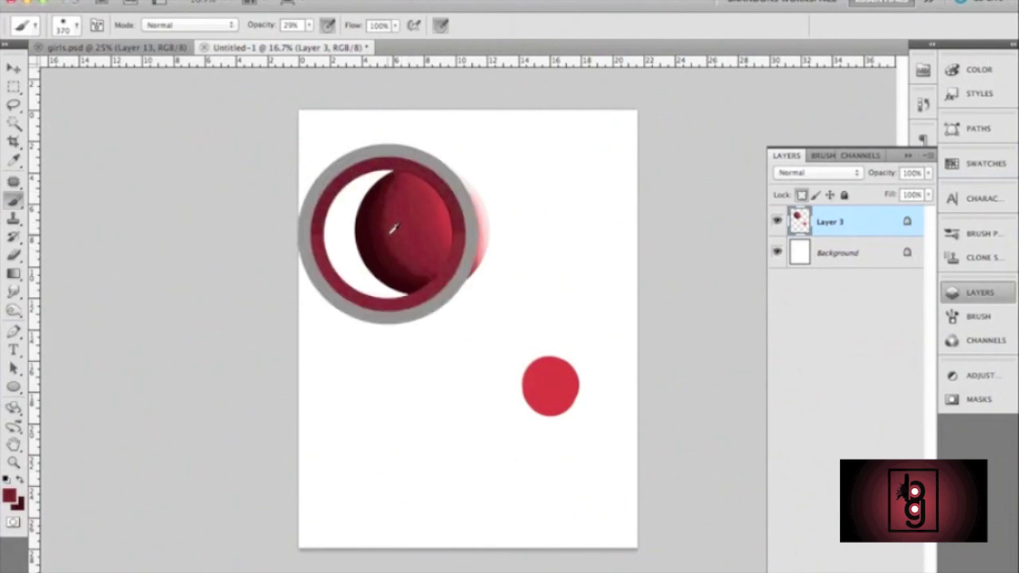
{"action": "mouse_move", "coordinate": [441, 273]}
{"action": "left_mouse_down"}
{"action": "mouse_move", "coordinate": [387, 221]}
{"action": "mouse_move", "coordinate": [395, 197]}
{"action": "mouse_move", "coordinate": [417, 266]}
{"action": "mouse_move", "coordinate": [433, 271]}
{"action": "mouse_move", "coordinate": [394, 228]}
{"action": "mouse_move", "coordinate": [399, 194]}
{"action": "mouse_move", "coordinate": [406, 251]}
{"action": "mouse_move", "coordinate": [431, 265]}
{"action": "mouse_move", "coordinate": [398, 236]}
{"action": "mouse_move", "coordinate": [408, 193]}
{"action": "mouse_move", "coordinate": [402, 200]}
{"action": "mouse_move", "coordinate": [414, 255]}
{"action": "mouse_move", "coordinate": [417, 184]}
{"action": "mouse_move", "coordinate": [501, 164]}
{"action": "left_mouse_up"}
{"action": "mouse_move", "coordinate": [450, 232]}
{"action": "left_mouse_down"}
{"action": "mouse_move", "coordinate": [427, 228]}
{"action": "mouse_move", "coordinate": [456, 220]}
{"action": "left_mouse_up"}
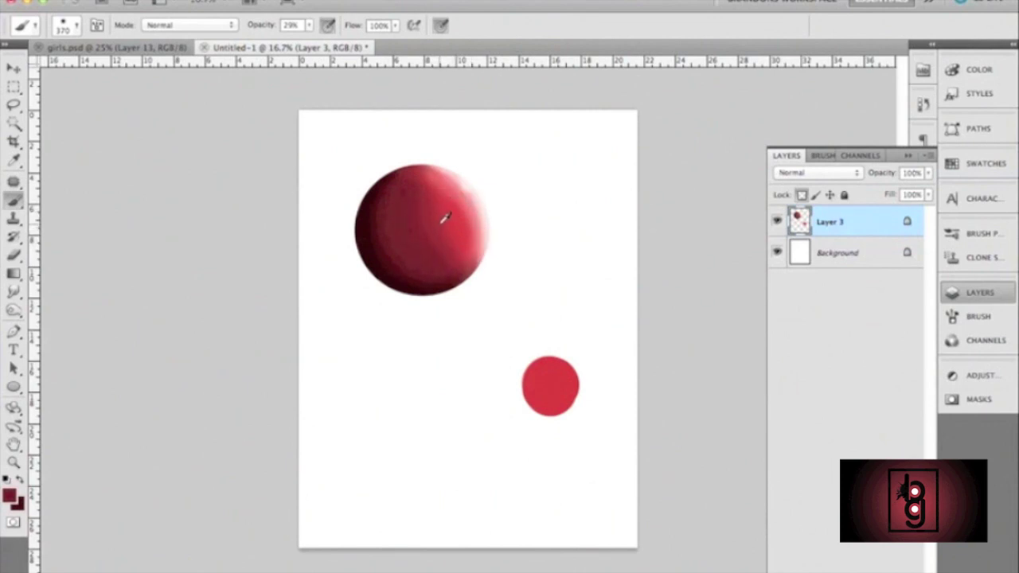
{"action": "mouse_move", "coordinate": [445, 217]}
{"action": "left_mouse_down"}
{"action": "mouse_move", "coordinate": [430, 182]}
{"action": "mouse_move", "coordinate": [439, 225]}
{"action": "mouse_move", "coordinate": [451, 211]}
{"action": "mouse_move", "coordinate": [445, 193]}
{"action": "mouse_move", "coordinate": [446, 236]}
{"action": "mouse_move", "coordinate": [415, 214]}
{"action": "mouse_move", "coordinate": [417, 190]}
{"action": "left_mouse_up"}
{"action": "left_click", "coordinate": [437, 214], "text": "alt"}
{"action": "mouse_move", "coordinate": [441, 226]}
{"action": "left_mouse_down"}
{"action": "mouse_move", "coordinate": [451, 251]}
{"action": "mouse_move", "coordinate": [428, 193]}
{"action": "mouse_move", "coordinate": [452, 248]}
{"action": "mouse_move", "coordinate": [452, 233]}
{"action": "mouse_move", "coordinate": [422, 185]}
{"action": "mouse_move", "coordinate": [481, 188]}
{"action": "mouse_move", "coordinate": [455, 199]}
{"action": "mouse_move", "coordinate": [475, 221]}
{"action": "left_mouse_up"}
{"action": "left_click", "coordinate": [452, 190], "text": "alt"}
{"action": "mouse_move", "coordinate": [445, 181]}
{"action": "left_mouse_down"}
{"action": "mouse_move", "coordinate": [469, 215]}
{"action": "mouse_move", "coordinate": [448, 183]}
{"action": "left_mouse_up"}
Soften the highlight boundary on the circle's right side with sampled pinks and a 137 px brush.
{"action": "right_click", "coordinate": [470, 205]}
{"action": "mouse_move", "coordinate": [592, 220]}
{"action": "left_mouse_down"}
{"action": "mouse_move", "coordinate": [566, 219]}
{"action": "mouse_move", "coordinate": [583, 225]}
{"action": "left_mouse_up"}
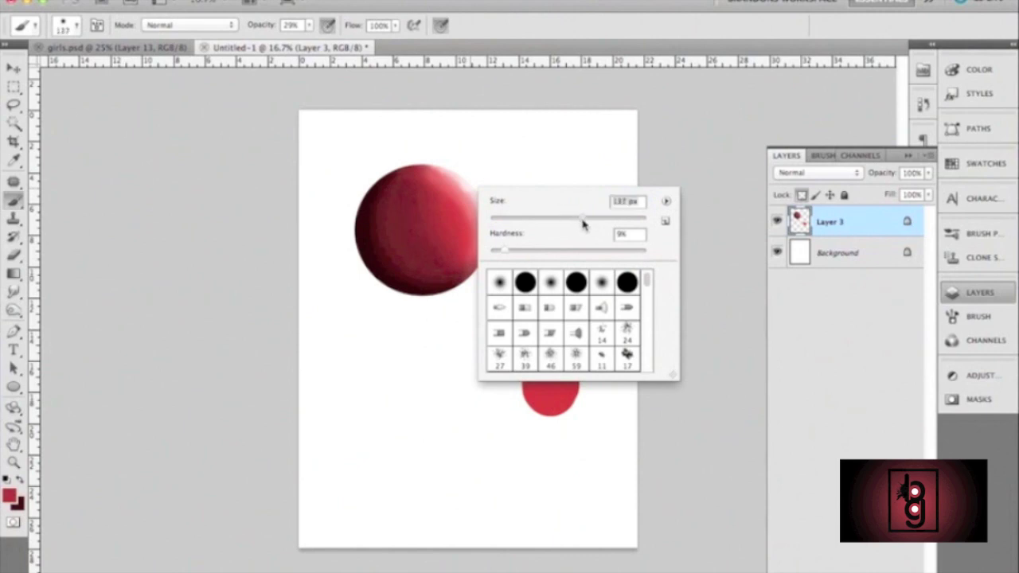
{"action": "left_click", "coordinate": [574, 159]}
{"action": "left_click", "coordinate": [469, 203], "text": "alt"}
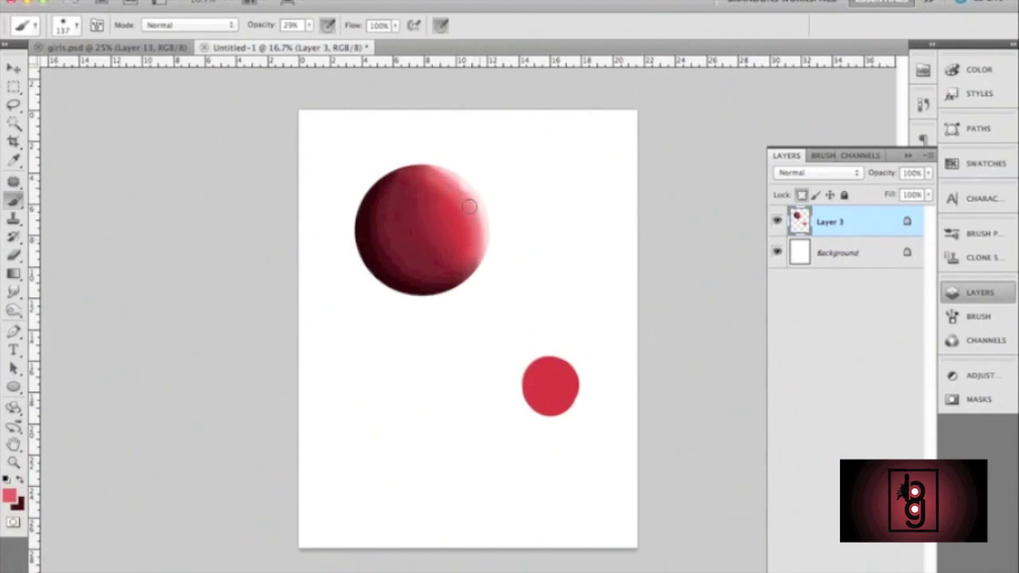
{"action": "left_click", "coordinate": [485, 209], "text": "alt"}
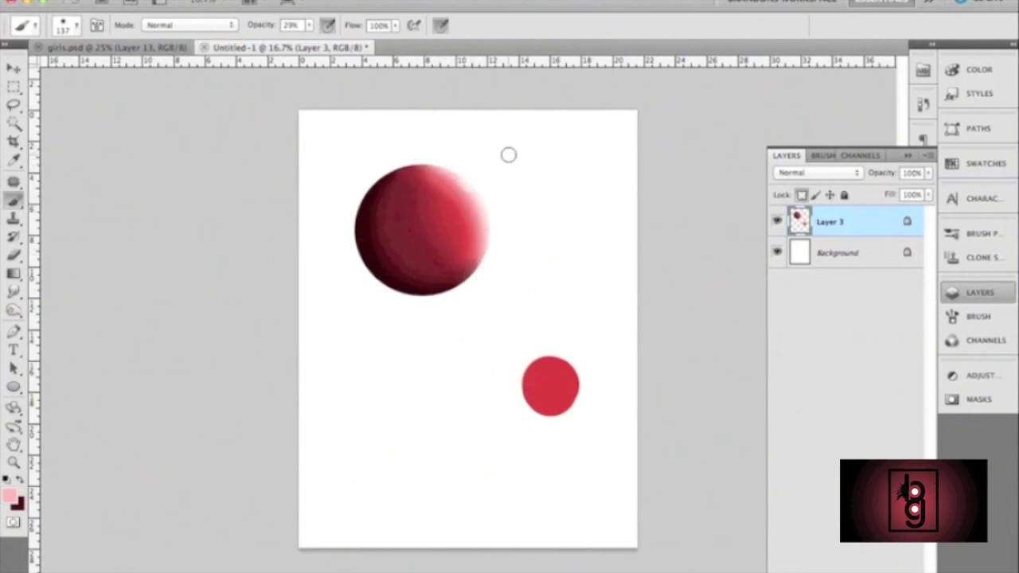
Deepen the shadow along the circle's left and lower edges with sampled near-black red and a 319 px brush.
{"action": "left_click", "coordinate": [381, 231], "text": "alt"}
{"action": "right_click", "coordinate": [402, 229]}
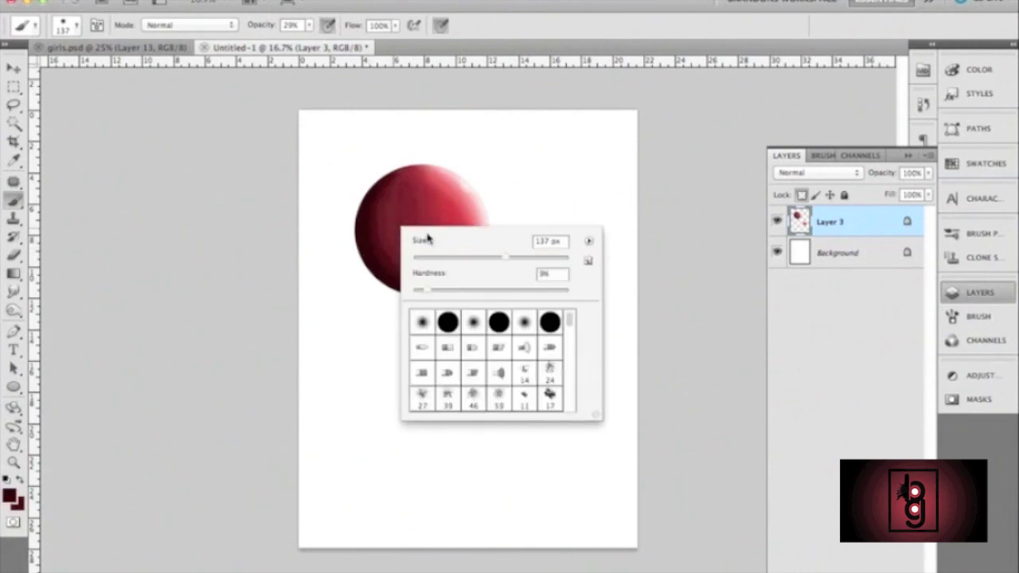
{"action": "left_click_drag", "start_coordinate": [512, 258], "coordinate": [537, 258]}
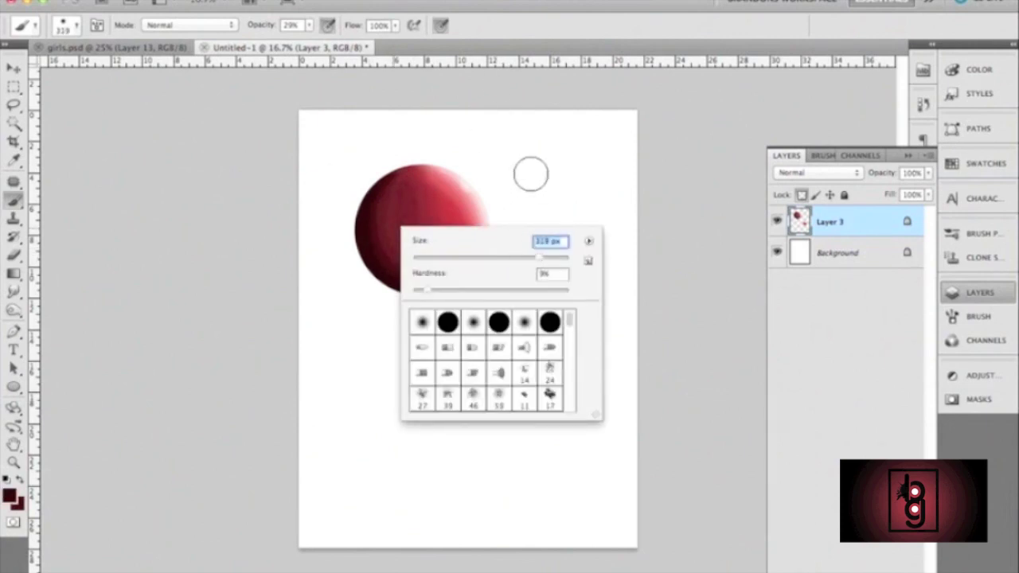
{"action": "key", "text": "Return"}
{"action": "mouse_move", "coordinate": [376, 230]}
{"action": "left_mouse_down"}
{"action": "mouse_move", "coordinate": [413, 280]}
{"action": "mouse_move", "coordinate": [438, 280]}
{"action": "mouse_move", "coordinate": [391, 264]}
{"action": "mouse_move", "coordinate": [378, 223]}
{"action": "mouse_move", "coordinate": [410, 276]}
{"action": "mouse_move", "coordinate": [443, 275]}
{"action": "mouse_move", "coordinate": [399, 264]}
{"action": "mouse_move", "coordinate": [390, 242]}
{"action": "mouse_move", "coordinate": [453, 272]}
{"action": "mouse_move", "coordinate": [406, 255]}
{"action": "mouse_move", "coordinate": [461, 270]}
{"action": "mouse_move", "coordinate": [415, 258]}
{"action": "mouse_move", "coordinate": [476, 263]}
{"action": "left_mouse_up"}
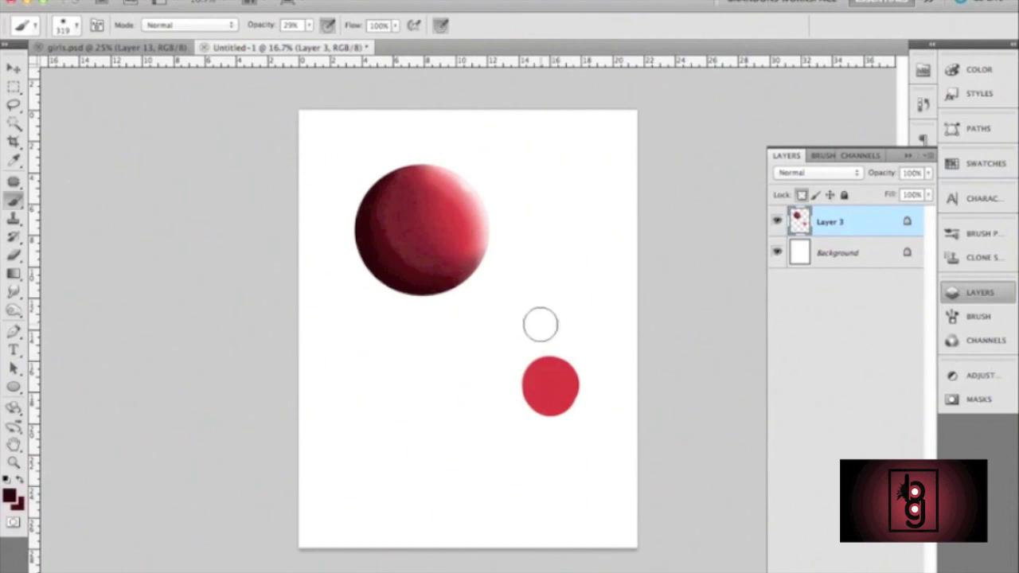
Blend sampled mid-tone red from the circle's upper right across toward the left shadow.
{"action": "left_click", "coordinate": [470, 177], "text": "alt"}
{"action": "mouse_move", "coordinate": [459, 176]}
{"action": "left_mouse_down"}
{"action": "mouse_move", "coordinate": [430, 154]}
{"action": "mouse_move", "coordinate": [481, 183]}
{"action": "mouse_move", "coordinate": [392, 176]}
{"action": "mouse_move", "coordinate": [400, 168]}
{"action": "mouse_move", "coordinate": [372, 193]}
{"action": "mouse_move", "coordinate": [390, 179]}
{"action": "mouse_move", "coordinate": [369, 210]}
{"action": "mouse_move", "coordinate": [395, 173]}
{"action": "mouse_move", "coordinate": [374, 211]}
{"action": "left_mouse_up"}
{"action": "left_click", "coordinate": [417, 160], "text": "alt"}
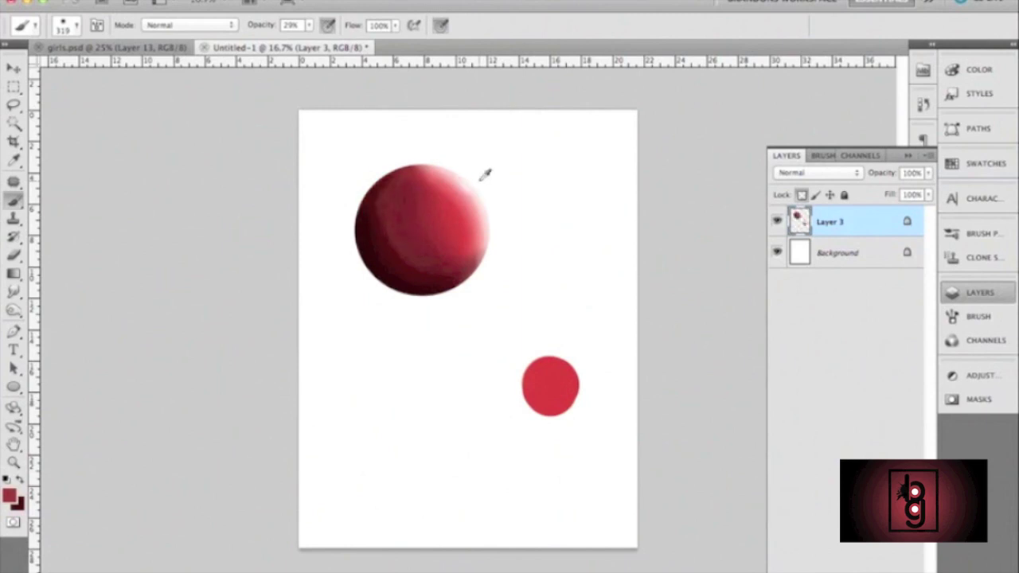
{"action": "right_click", "coordinate": [482, 171]}
{"action": "key", "text": "Return"}
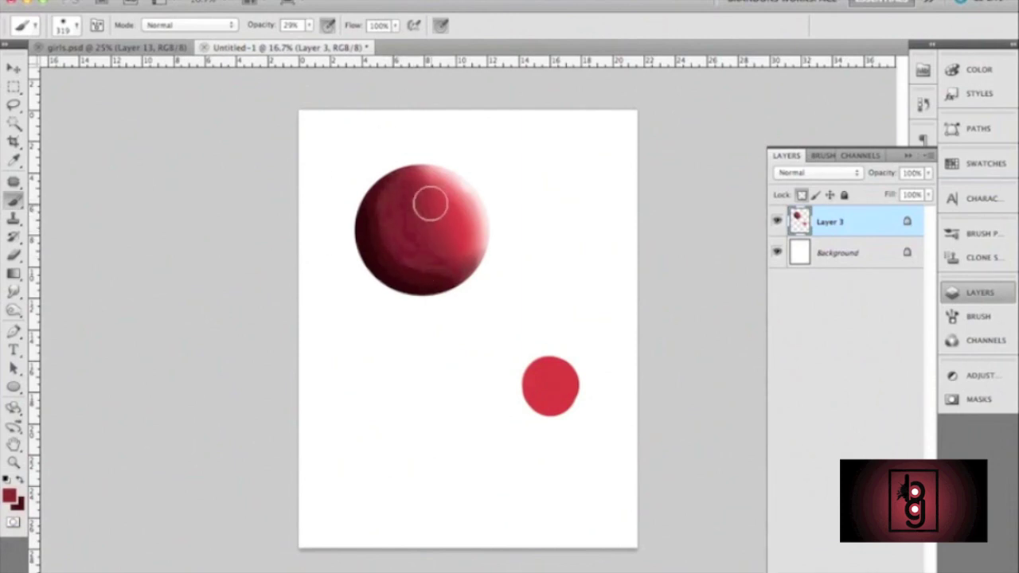
Brighten the circle's middle with the small dot's red, and even out the patches with red sampled from the circle.
{"action": "left_click", "coordinate": [551, 380], "text": "alt"}
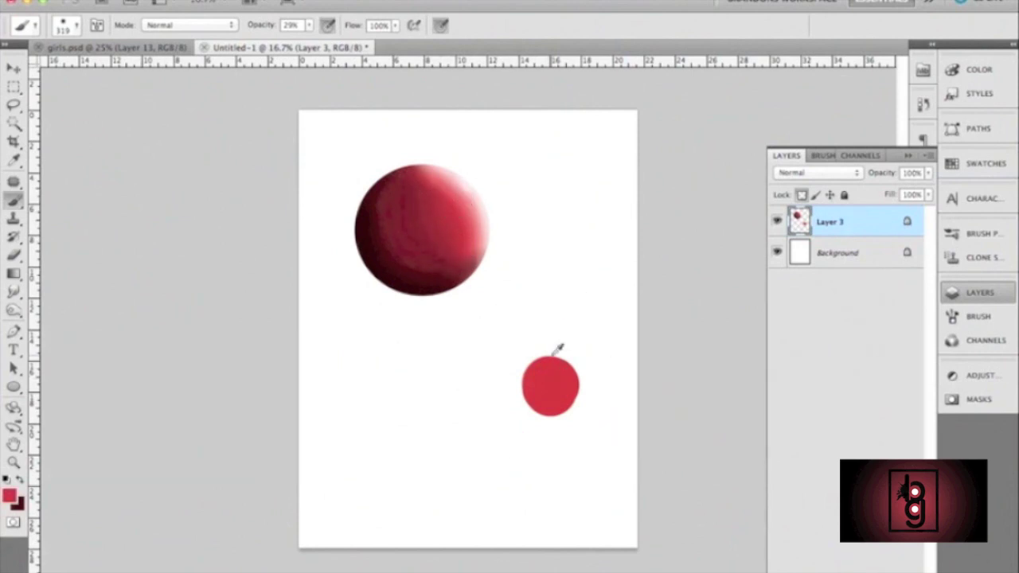
{"action": "mouse_move", "coordinate": [457, 246]}
{"action": "left_mouse_down"}
{"action": "mouse_move", "coordinate": [421, 182]}
{"action": "mouse_move", "coordinate": [457, 213]}
{"action": "mouse_move", "coordinate": [460, 191]}
{"action": "mouse_move", "coordinate": [483, 227]}
{"action": "mouse_move", "coordinate": [468, 201]}
{"action": "mouse_move", "coordinate": [467, 268]}
{"action": "mouse_move", "coordinate": [470, 205]}
{"action": "mouse_move", "coordinate": [454, 190]}
{"action": "mouse_move", "coordinate": [471, 231]}
{"action": "mouse_move", "coordinate": [467, 268]}
{"action": "mouse_move", "coordinate": [422, 173]}
{"action": "mouse_move", "coordinate": [479, 247]}
{"action": "mouse_move", "coordinate": [405, 179]}
{"action": "left_mouse_up"}
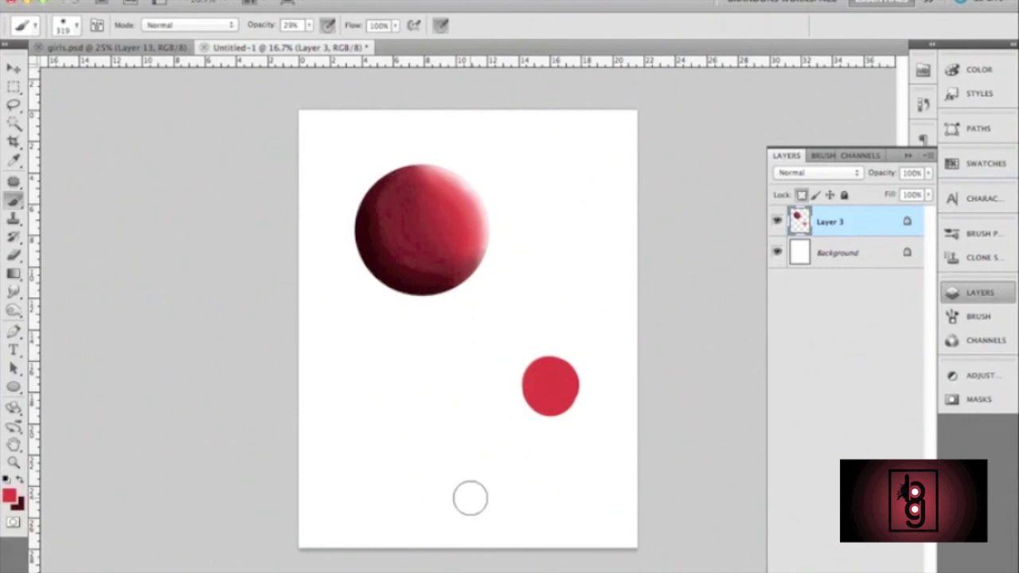
{"action": "key", "text": "alt"}
{"action": "left_click", "coordinate": [444, 220], "text": "alt"}
{"action": "mouse_move", "coordinate": [436, 215]}
{"action": "left_mouse_down"}
{"action": "mouse_move", "coordinate": [454, 247]}
{"action": "mouse_move", "coordinate": [420, 190]}
{"action": "mouse_move", "coordinate": [453, 236]}
{"action": "mouse_move", "coordinate": [421, 198]}
{"action": "mouse_move", "coordinate": [435, 202]}
{"action": "mouse_move", "coordinate": [428, 189]}
{"action": "mouse_move", "coordinate": [455, 224]}
{"action": "mouse_move", "coordinate": [454, 259]}
{"action": "mouse_move", "coordinate": [434, 196]}
{"action": "mouse_move", "coordinate": [456, 225]}
{"action": "mouse_move", "coordinate": [428, 181]}
{"action": "mouse_move", "coordinate": [457, 206]}
{"action": "left_mouse_up"}
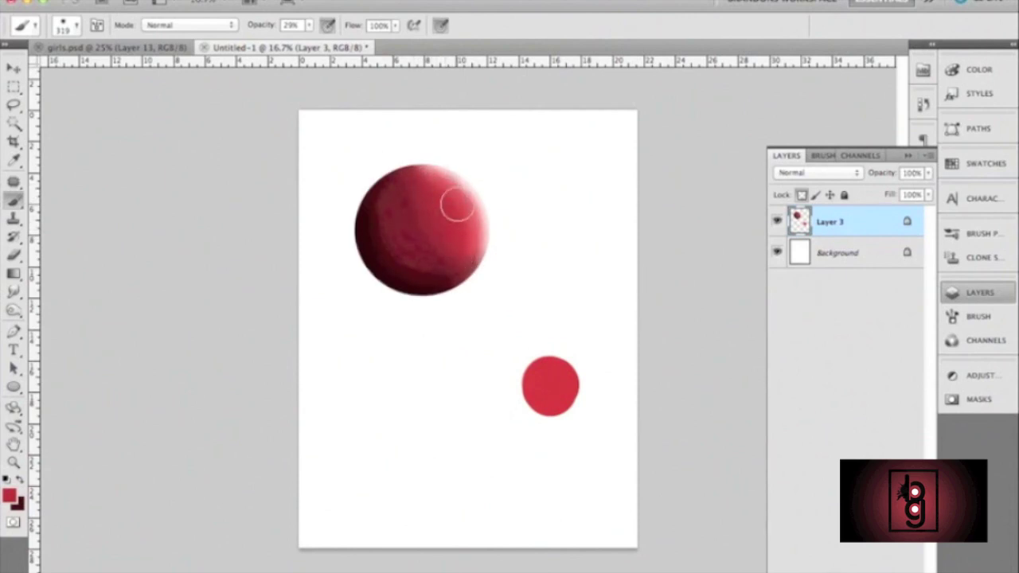
Smudge the circle's tonal transitions with a soft 197 px Smudge tool, raising its strength from 63% to 100%.
{"action": "left_click", "coordinate": [13, 292]}
{"action": "right_click", "coordinate": [445, 236]}
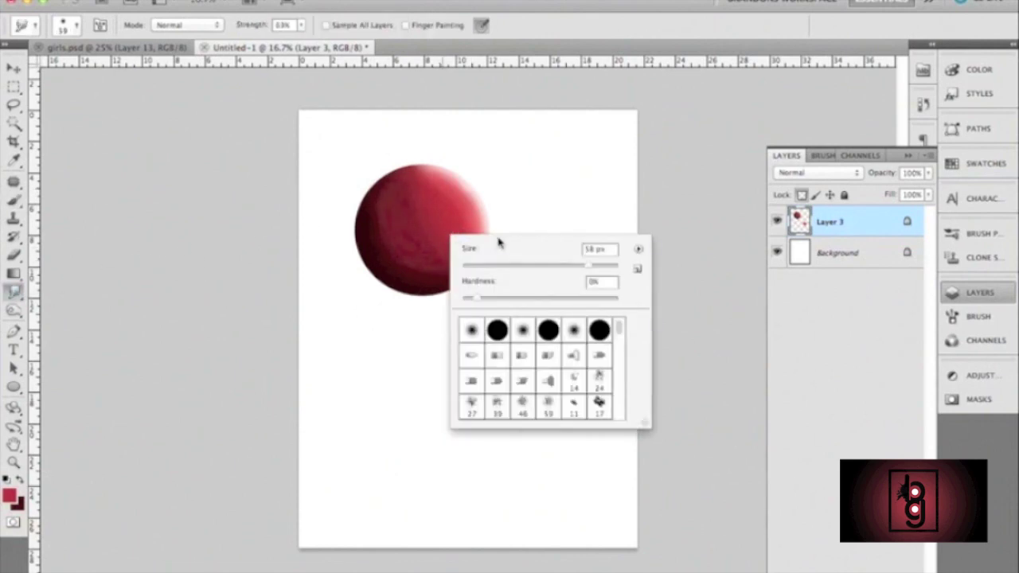
{"action": "left_click_drag", "start_coordinate": [537, 272], "coordinate": [547, 266]}
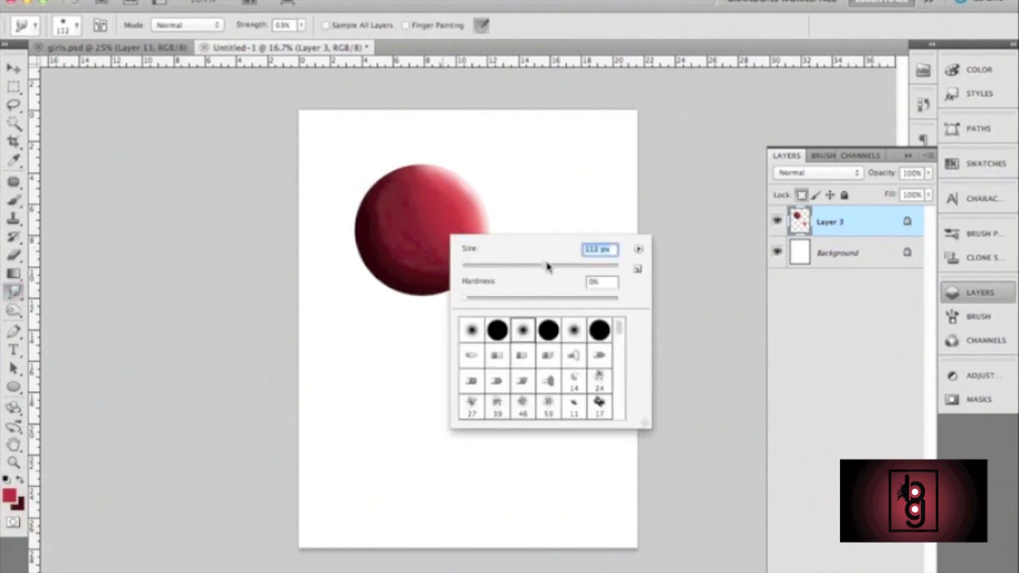
{"action": "left_click", "coordinate": [549, 190]}
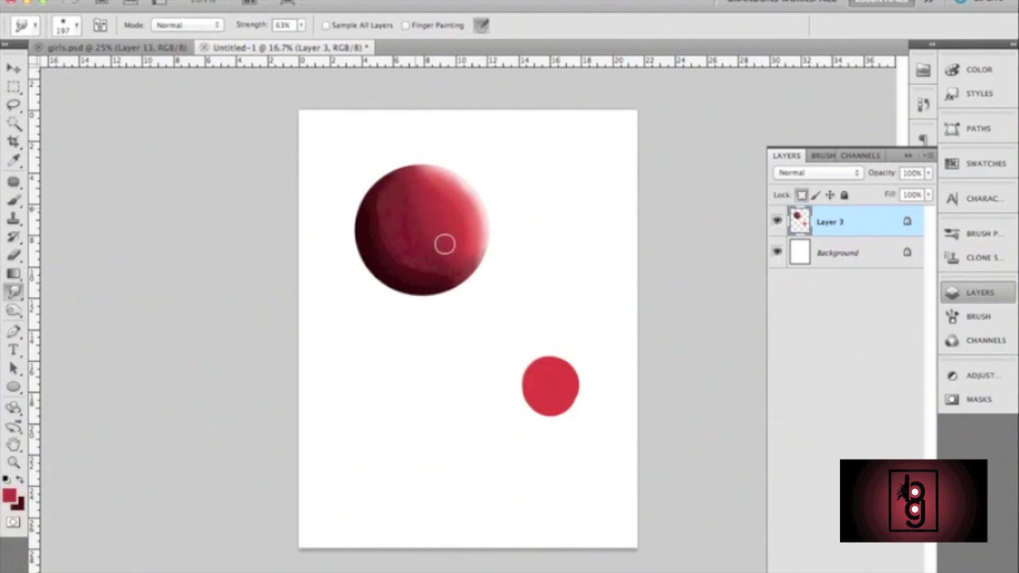
{"action": "mouse_move", "coordinate": [438, 256]}
{"action": "left_mouse_down"}
{"action": "mouse_move", "coordinate": [422, 252]}
{"action": "mouse_move", "coordinate": [421, 200]}
{"action": "mouse_move", "coordinate": [470, 252]}
{"action": "mouse_move", "coordinate": [468, 275]}
{"action": "left_mouse_up"}
{"action": "left_click_drag", "start_coordinate": [263, 26], "coordinate": [347, 32]}
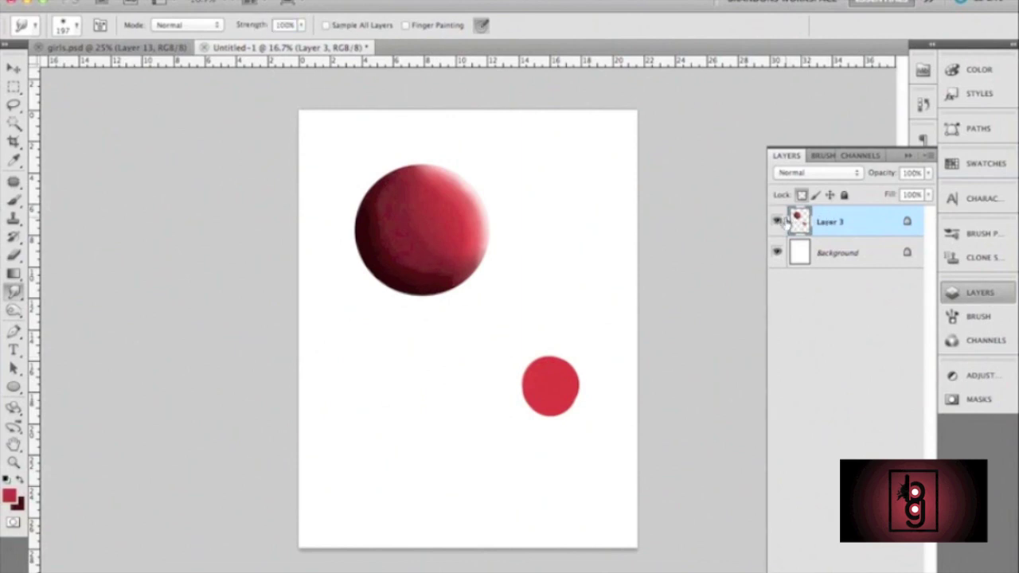
Try smudging through the circle with Layer 3's transparent pixels unlocked, undo the smudge, and lock the transparent pixels again.
{"action": "left_click", "coordinate": [801, 194]}
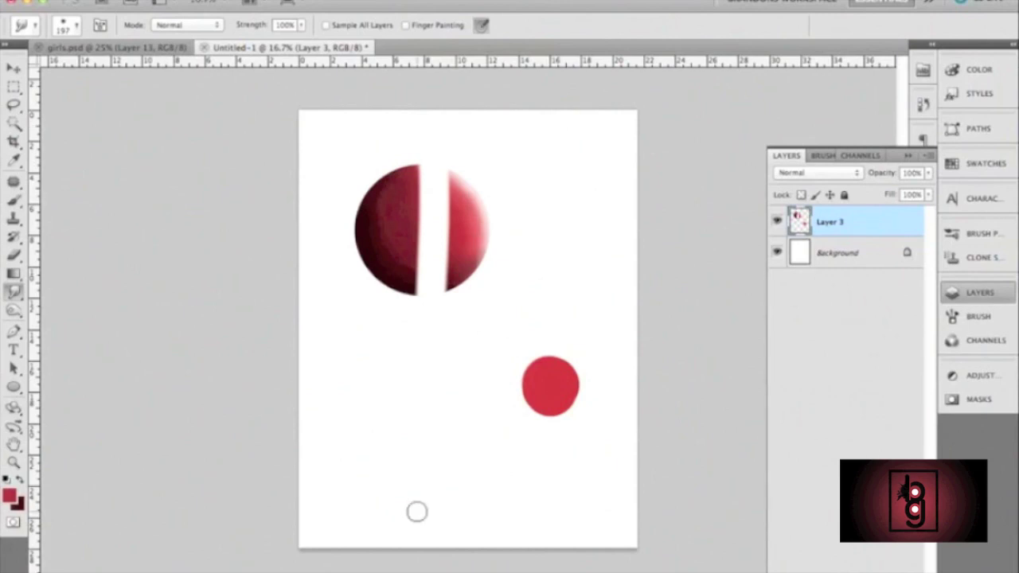
{"action": "key", "text": "ctrl+z"}
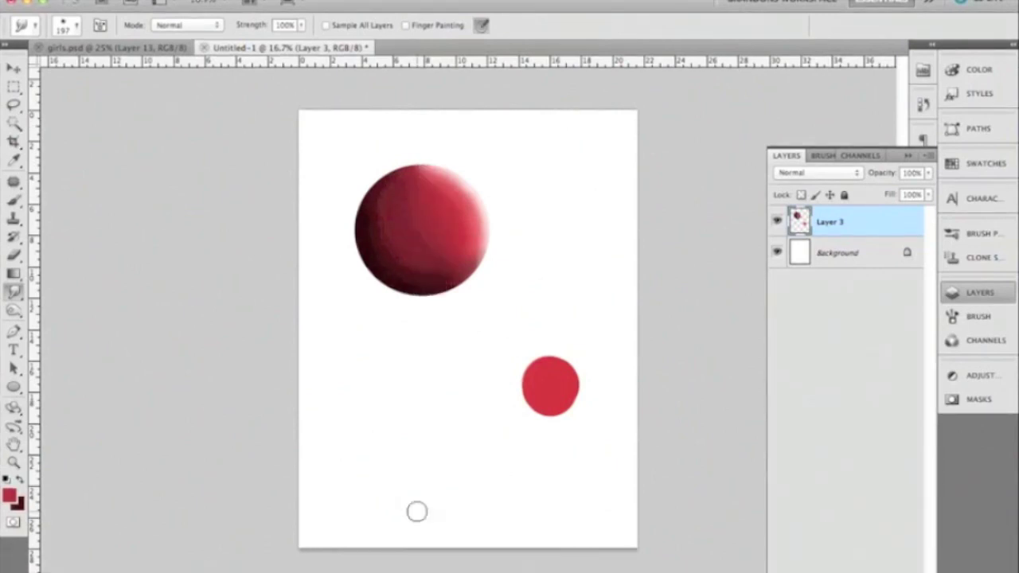
{"action": "left_click", "coordinate": [801, 194]}
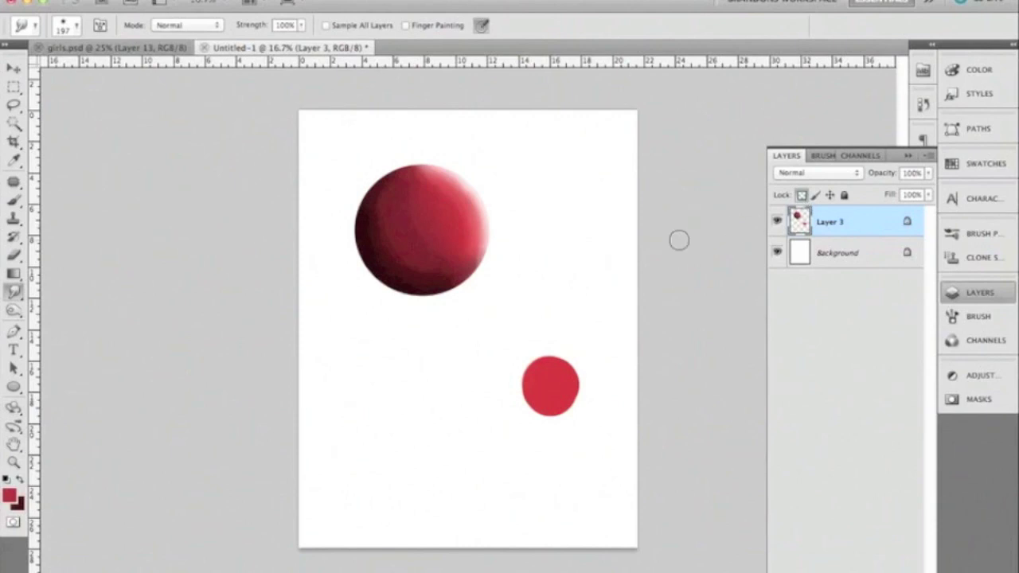